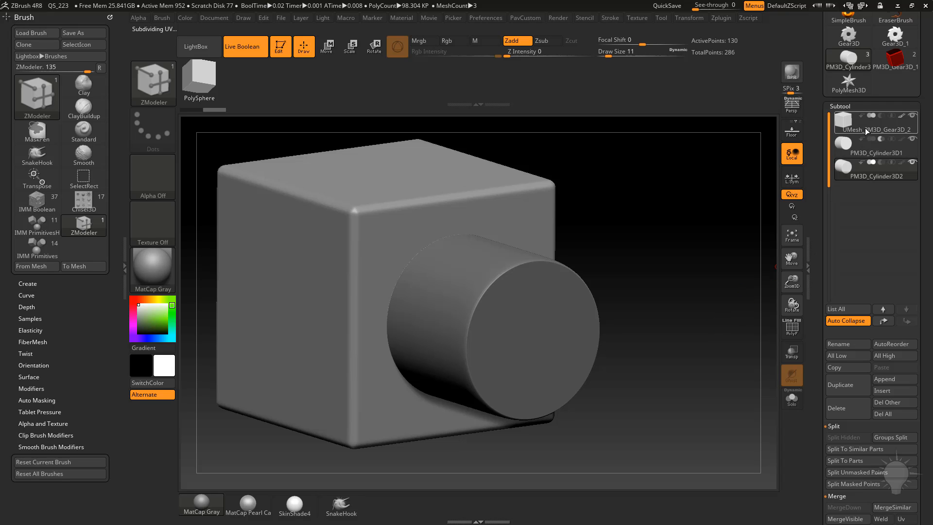
# Scale the PM3D_Cylinder3D2 subtool down slightly so that it is smaller than the round hole in the cube.
pyautogui.moveTo(867, 176)
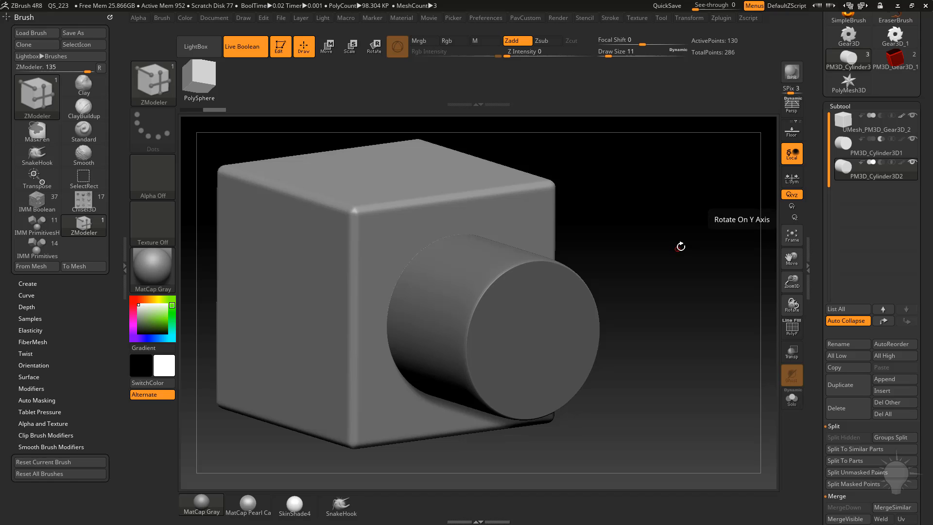
pyautogui.moveTo(681, 247); pyautogui.dragTo(695, 251)
pyautogui.press('e')
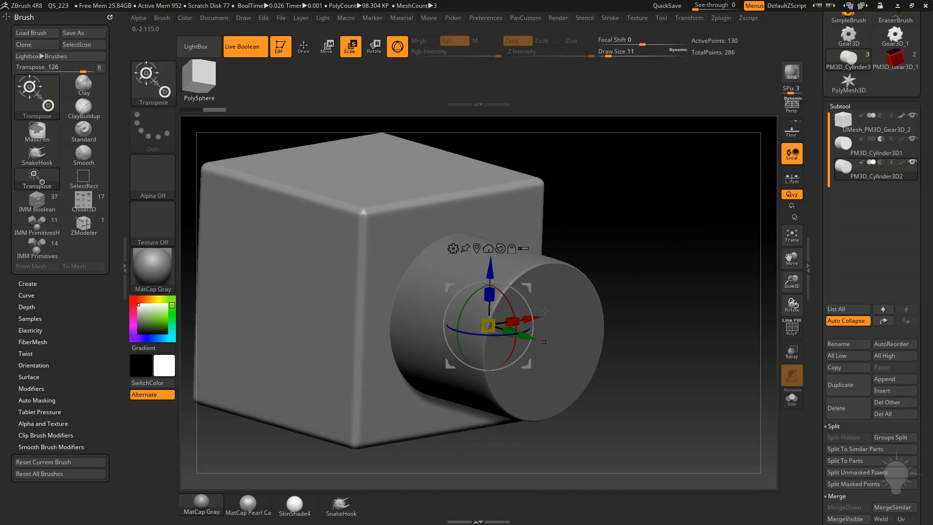
pyautogui.moveTo(488, 325); pyautogui.dragTo(495, 312)
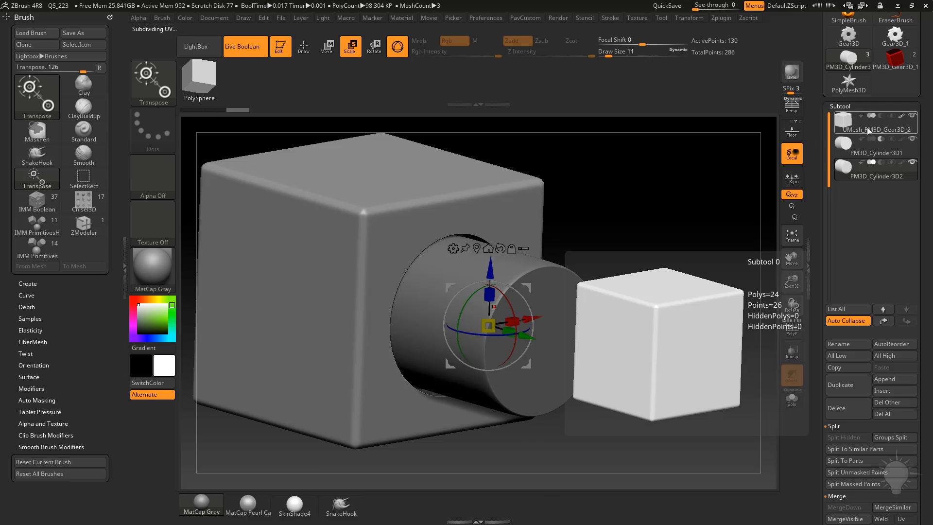
pyautogui.moveTo(864, 154)
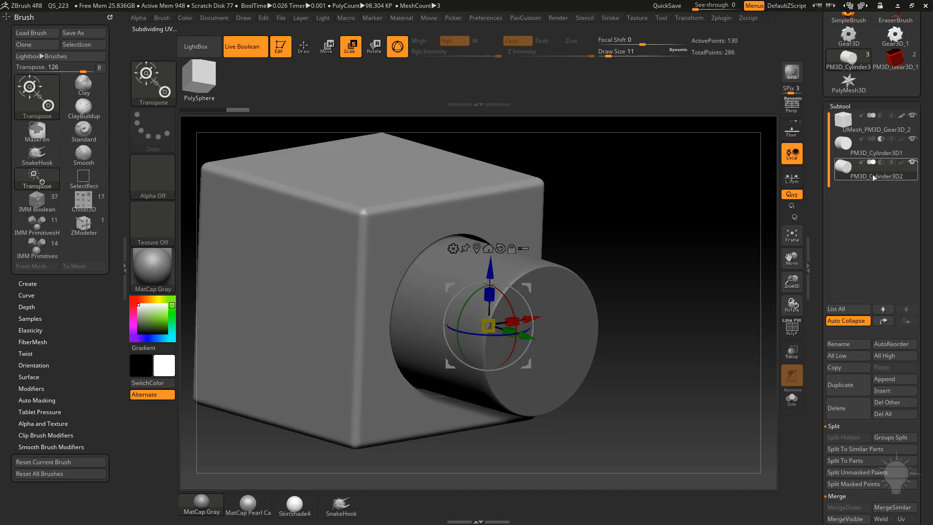
# Move PM3D_Cylinder3D2 back into the cube's hole until its end sits nearly flush with the front face.
pyautogui.moveTo(699, 247)
pyautogui.mouseDown()
pyautogui.moveTo(674, 229)
pyautogui.moveTo(699, 250)
pyautogui.mouseUp()
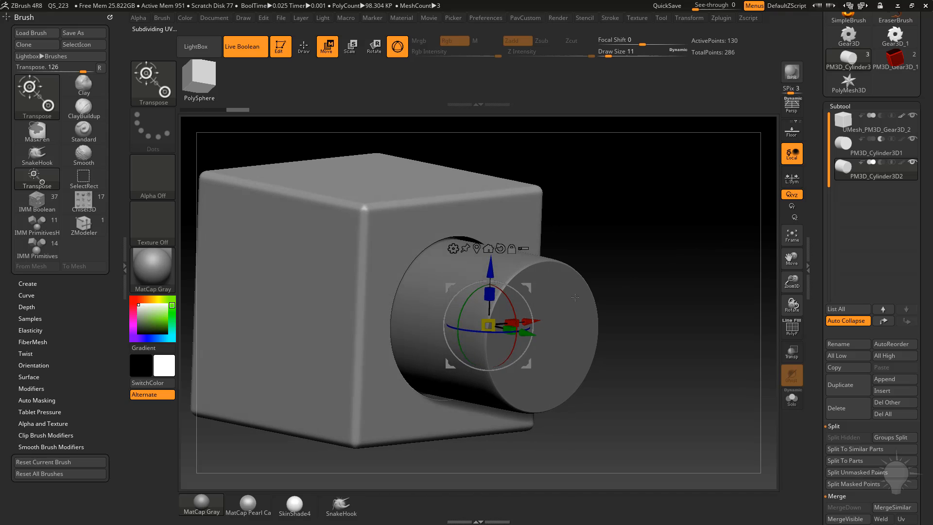
pyautogui.moveTo(526, 332)
pyautogui.mouseDown()
pyautogui.moveTo(415, 309)
pyautogui.moveTo(449, 316)
pyautogui.moveTo(441, 314)
pyautogui.mouseUp()
pyautogui.press('q')
pyautogui.moveTo(658, 268); pyautogui.dragTo(643, 269)
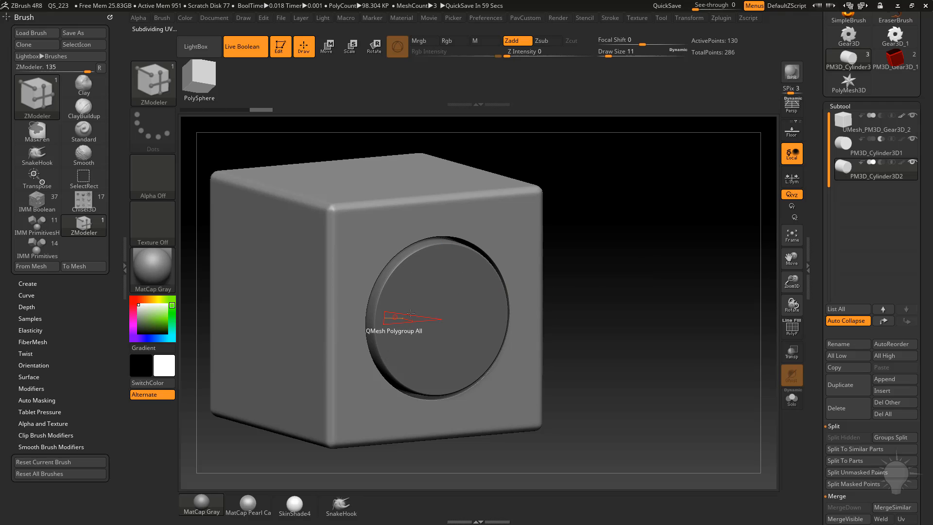
pyautogui.moveTo(640, 303); pyautogui.dragTo(659, 301)
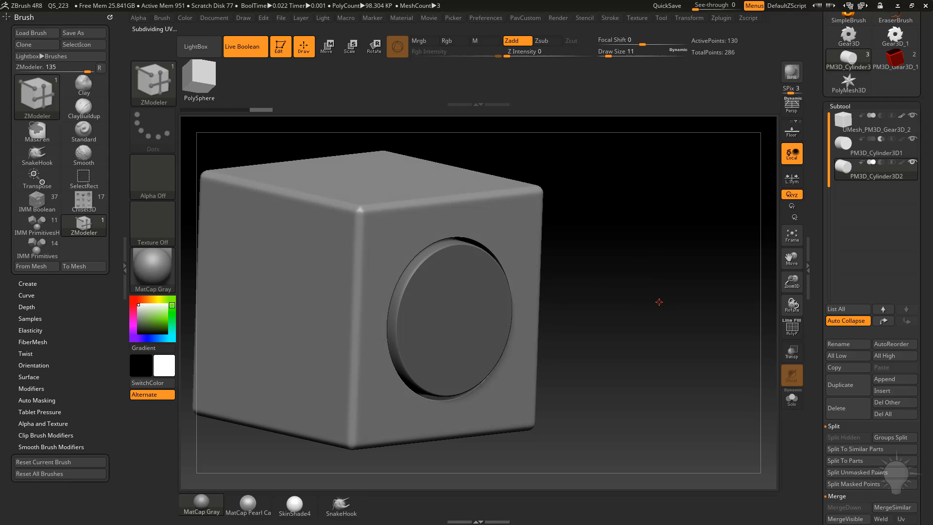
pyautogui.moveTo(666, 249); pyautogui.dragTo(640, 248)
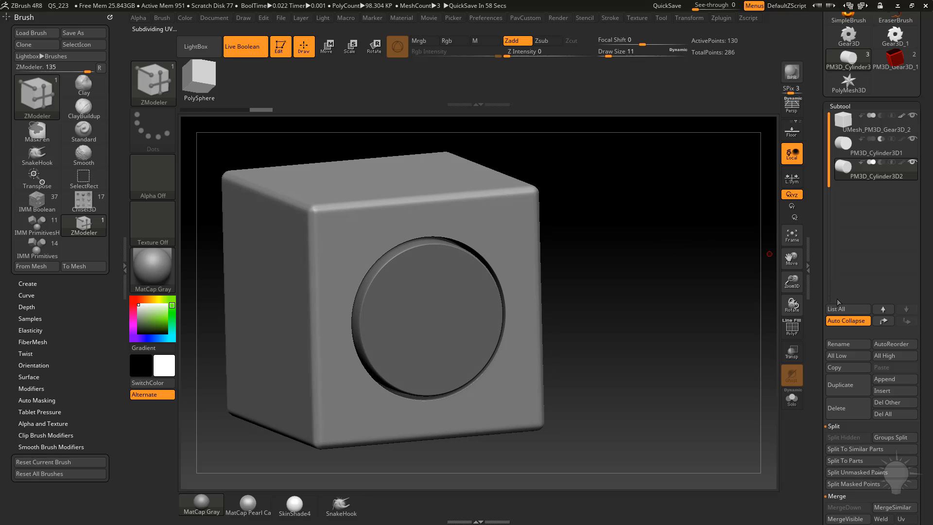
# Make a Boolean mesh with DSDiv enabled and switch to the resulting UMesh_PM3D_Gear3D_2 tool.
pyautogui.moveTo(816, 331); pyautogui.dragTo(817, 302)
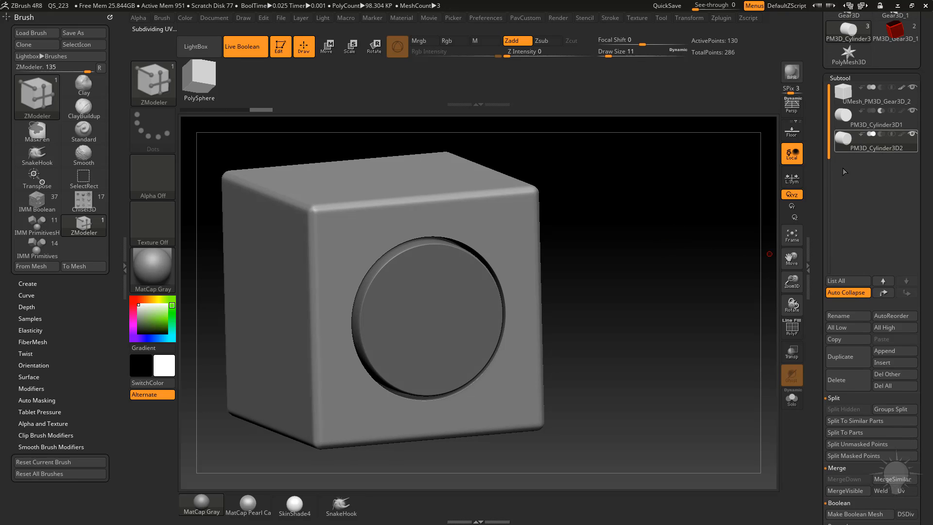
pyautogui.scroll(-5, 841, 286)
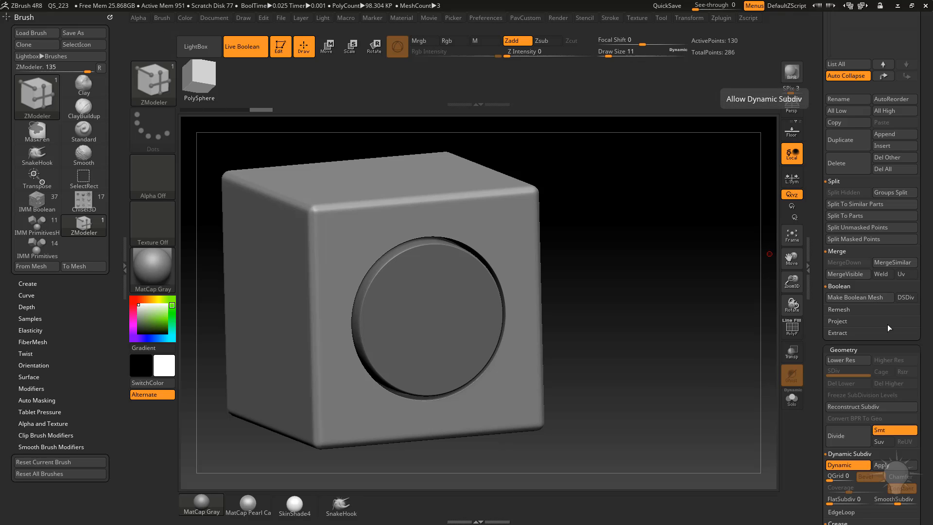
pyautogui.click(905, 298)
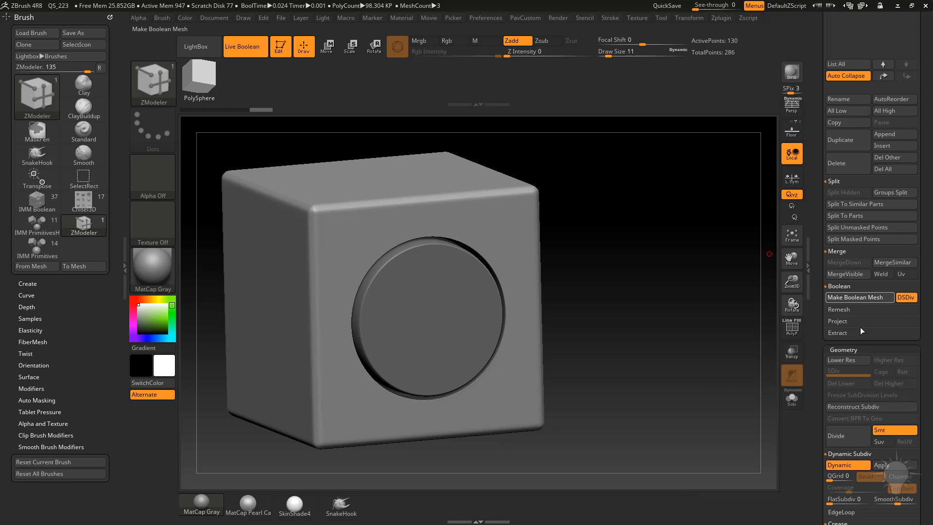
pyautogui.click(858, 297)
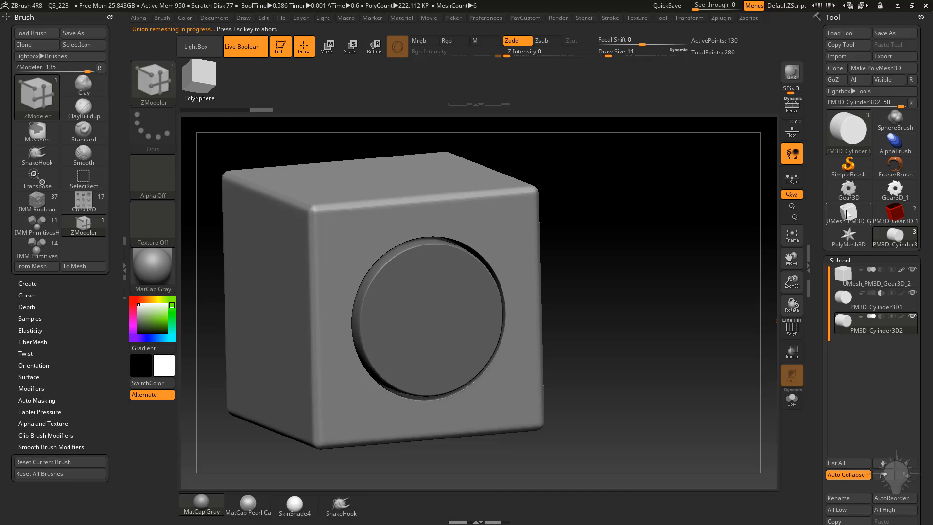
pyautogui.click(847, 211)
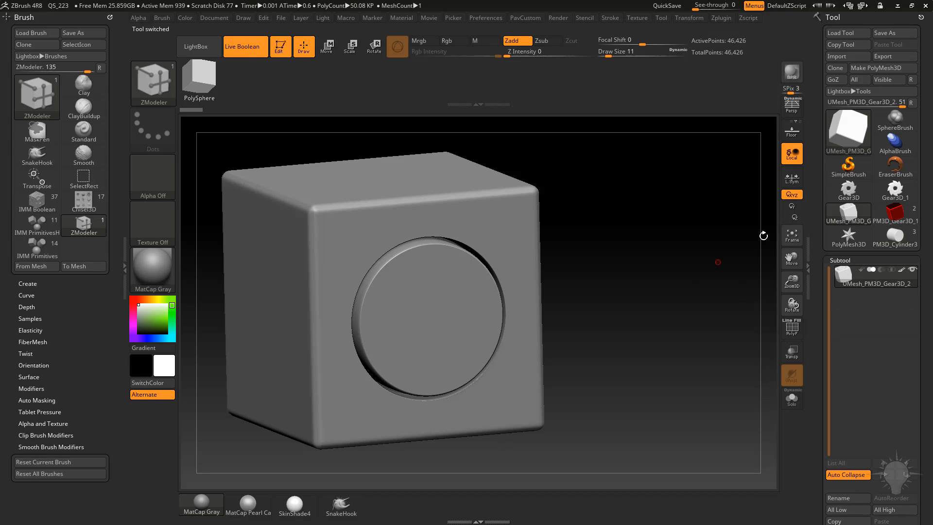
# Inspect the Boolean mesh's topology with PolyFrame, isolating the round plug's polygroup and restoring the full smooth view.
pyautogui.moveTo(680, 331); pyautogui.dragTo(764, 346)
pyautogui.hotkey('shift', 'f')
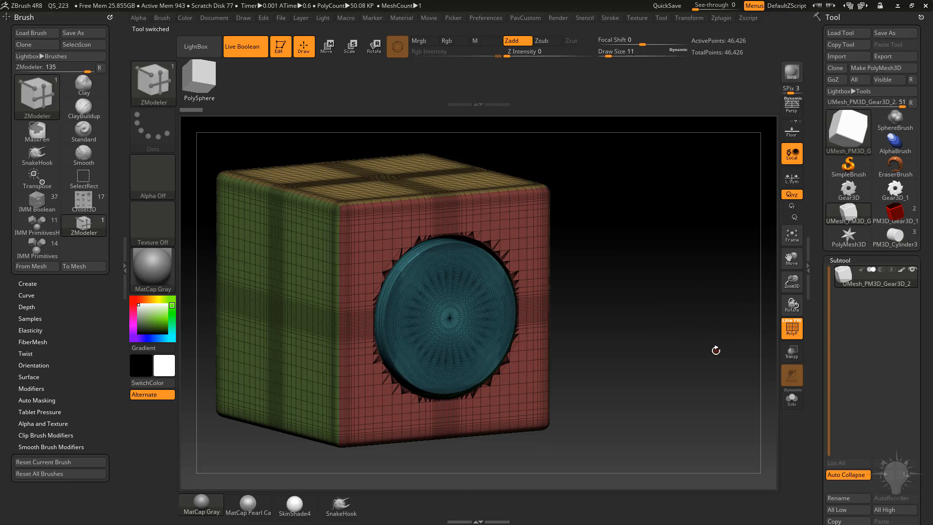
pyautogui.hotkey('ctrl', 'shift')
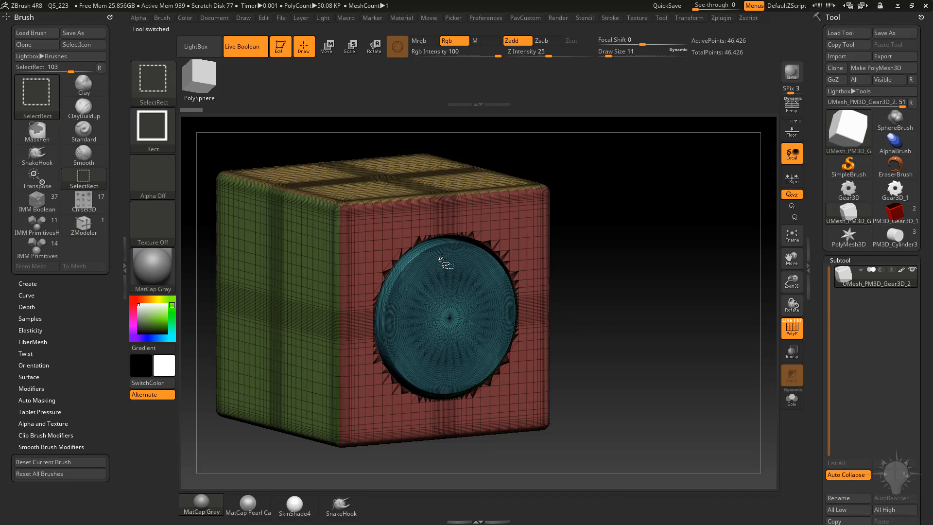
pyautogui.keyDown('ctrl'); pyautogui.keyDown('shift'); pyautogui.click(462, 246); pyautogui.keyUp('shift'); pyautogui.keyUp('ctrl')
pyautogui.moveTo(683, 267)
pyautogui.mouseDown()
pyautogui.moveTo(707, 258)
pyautogui.moveTo(735, 340)
pyautogui.moveTo(695, 277)
pyautogui.moveTo(609, 280)
pyautogui.mouseUp()
pyautogui.keyDown('ctrl'); pyautogui.keyDown('shift'); pyautogui.click(689, 286); pyautogui.keyUp('shift'); pyautogui.keyUp('ctrl')
pyautogui.click(796, 329)
pyautogui.keyDown('alt'); pyautogui.moveTo(677, 321); pyautogui.dragTo(721, 321); pyautogui.keyUp('alt')
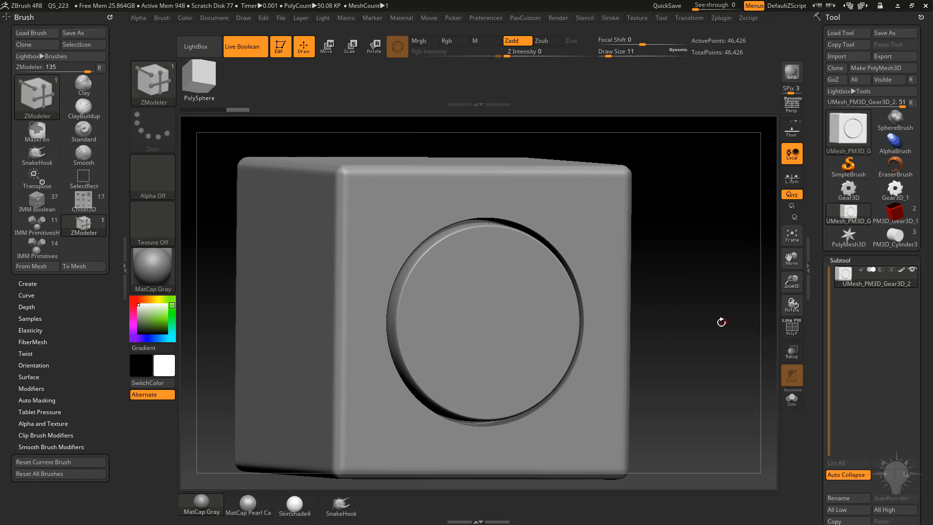
pyautogui.keyDown('shift'); pyautogui.moveTo(727, 169); pyautogui.dragTo(705, 221); pyautogui.keyUp('shift')
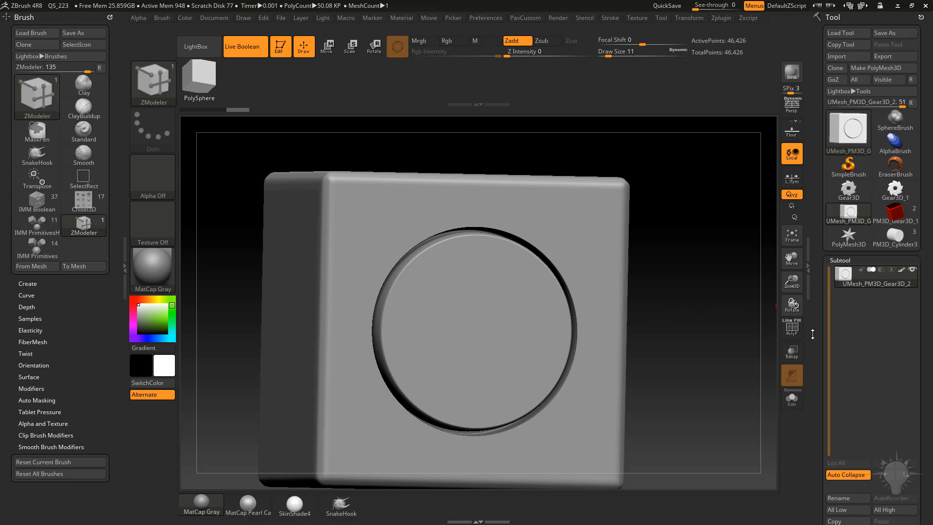
# Delete the UMesh_PM3D_Gear3D_2 Boolean result and return to the three-subtool PM3D_Cylinder3 tool, framed in view.
pyautogui.moveTo(818, 347); pyautogui.dragTo(822, 246)
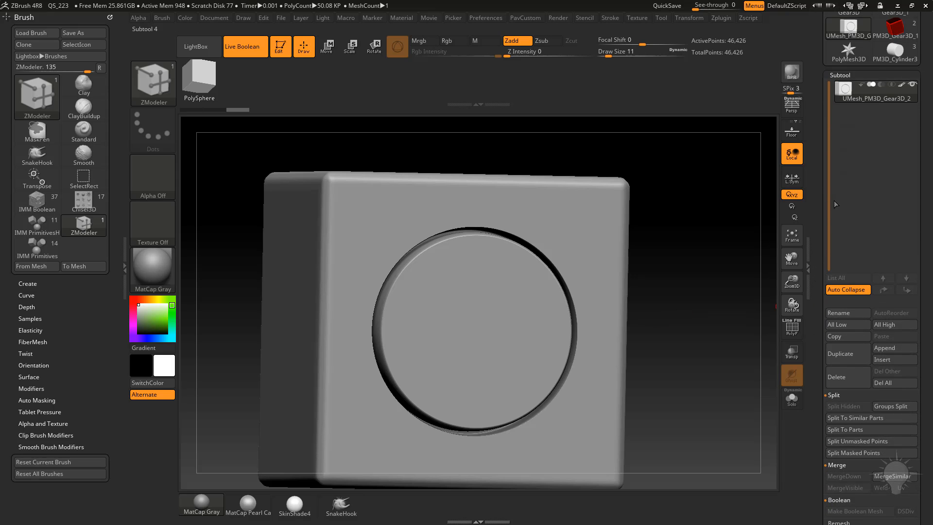
pyautogui.click(844, 380)
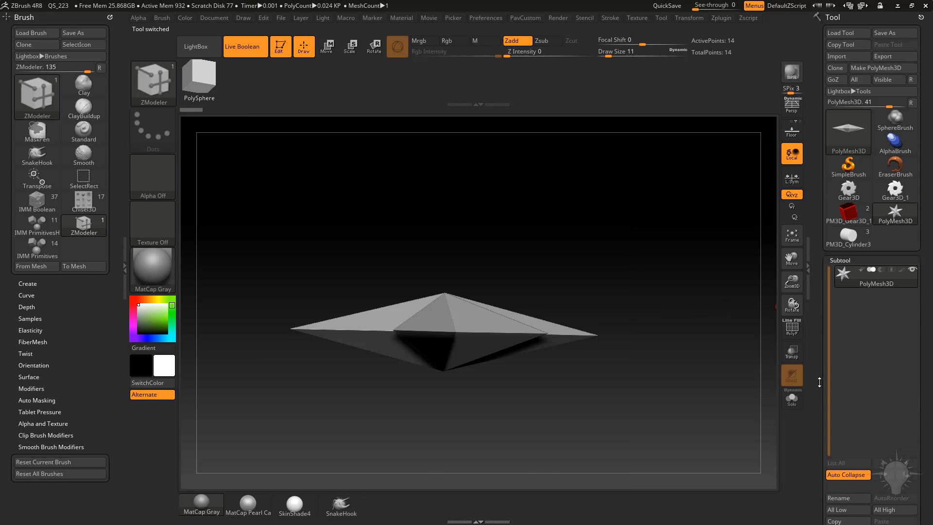
pyautogui.click(848, 238)
pyautogui.press('f')
pyautogui.moveTo(693, 295); pyautogui.dragTo(739, 254)
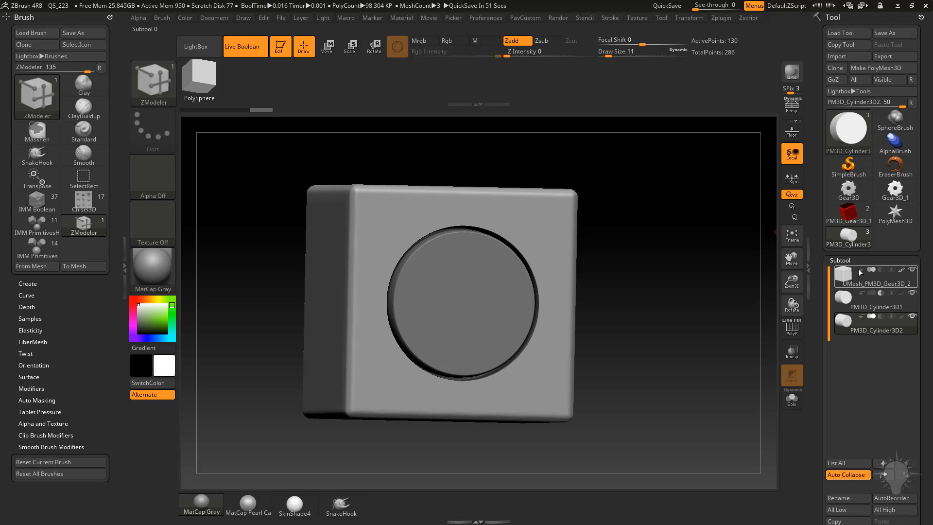
# Flag UMesh_PM3D_Gear3D_2 as a Start subtool and hide PM3D_Cylinder3D2.
pyautogui.moveTo(861, 275)
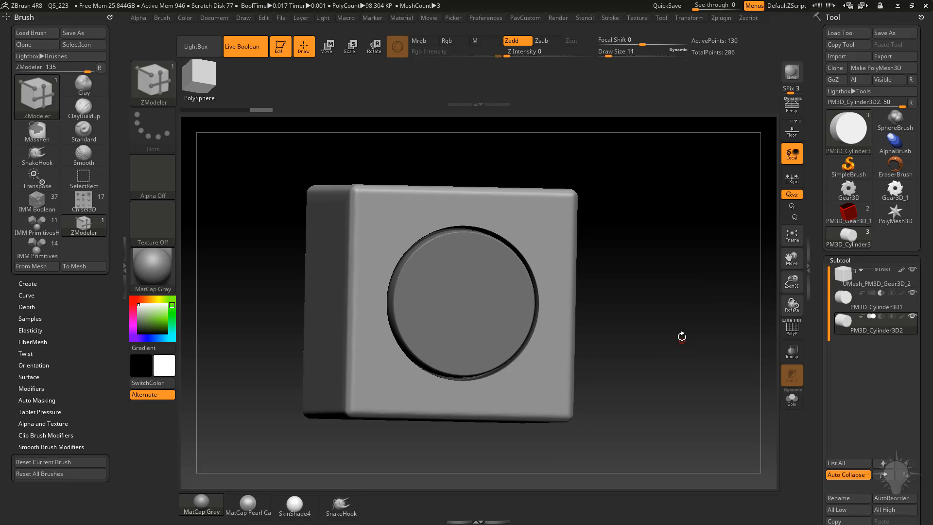
pyautogui.moveTo(681, 334); pyautogui.dragTo(691, 349)
pyautogui.click(863, 300)
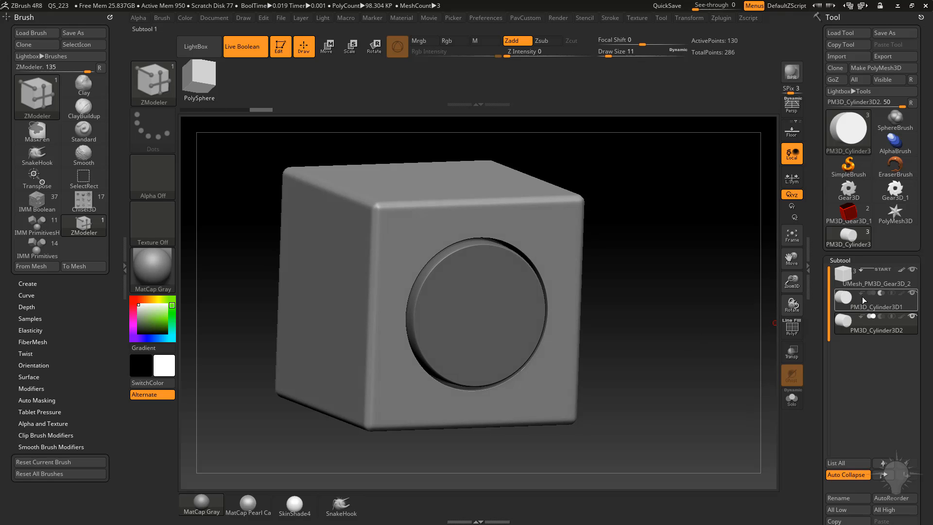
pyautogui.click(858, 324)
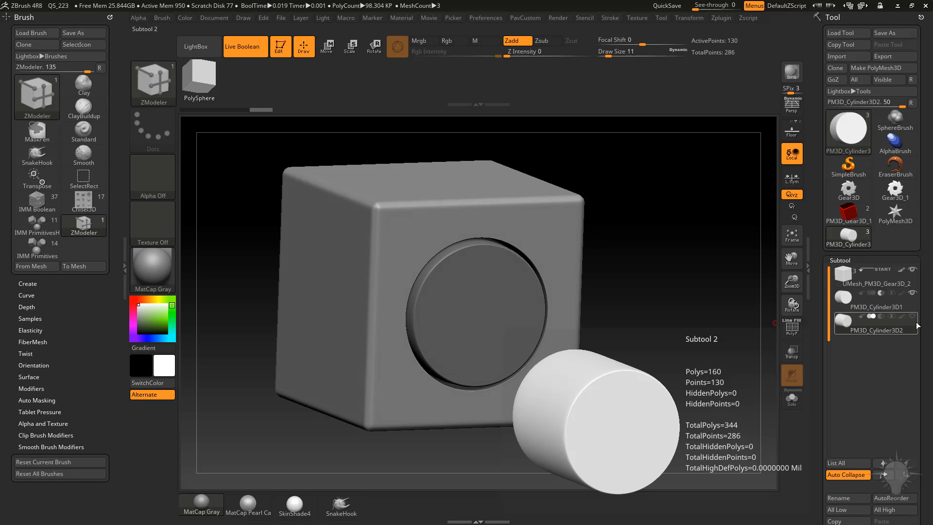
pyautogui.keyDown('alt'); pyautogui.moveTo(679, 292); pyautogui.dragTo(672, 296); pyautogui.keyUp('alt')
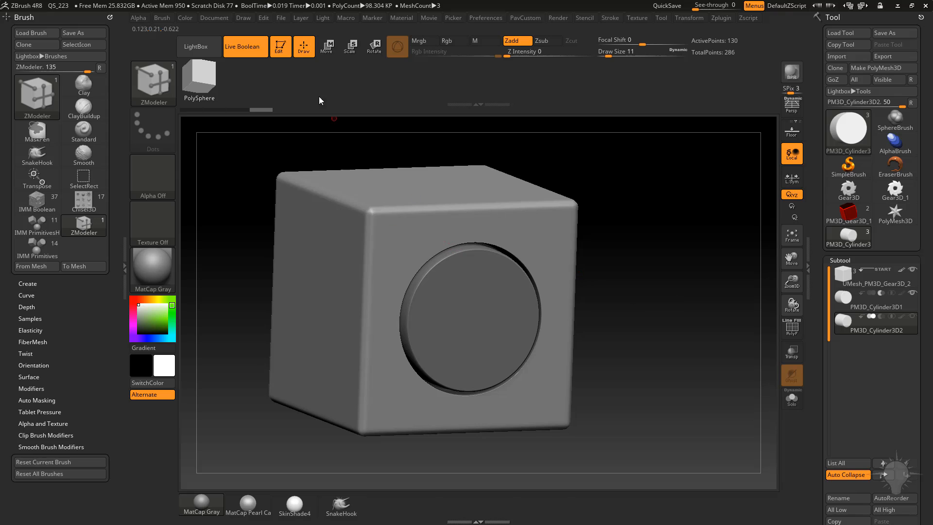
# Turn Live Boolean off and back on to compare the raw subtools with the Boolean preview.
pyautogui.click(247, 48)
pyautogui.moveTo(711, 265); pyautogui.dragTo(677, 266)
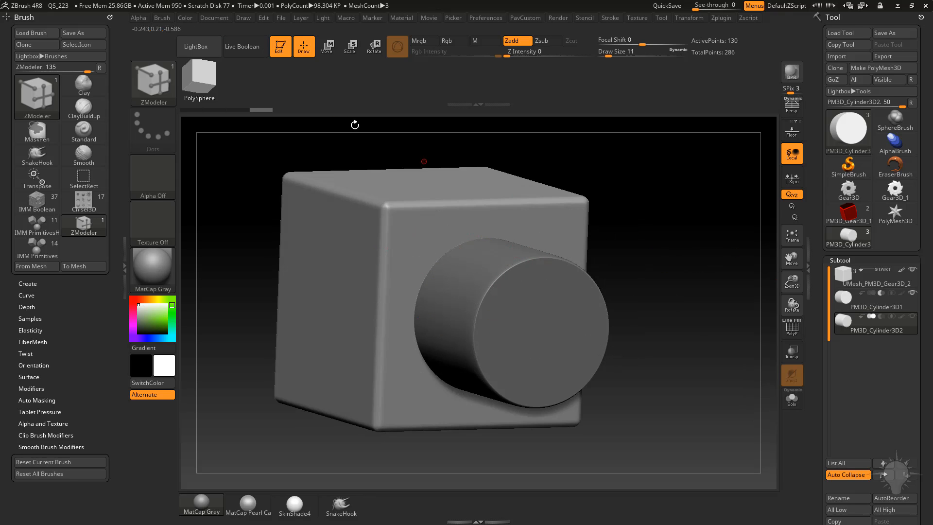
pyautogui.click(260, 51)
pyautogui.moveTo(644, 236)
pyautogui.mouseDown()
pyautogui.moveTo(629, 238)
pyautogui.moveTo(653, 249)
pyautogui.mouseUp()
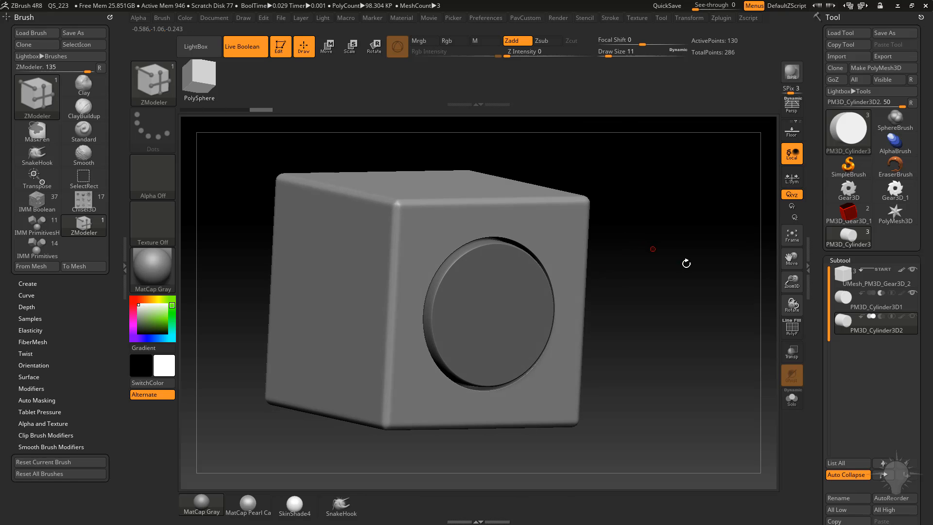
# Select PM3D_Cylinder3D1 to view the cavity without the plug, and reselect PM3D_Cylinder3D2.
pyautogui.click(850, 302)
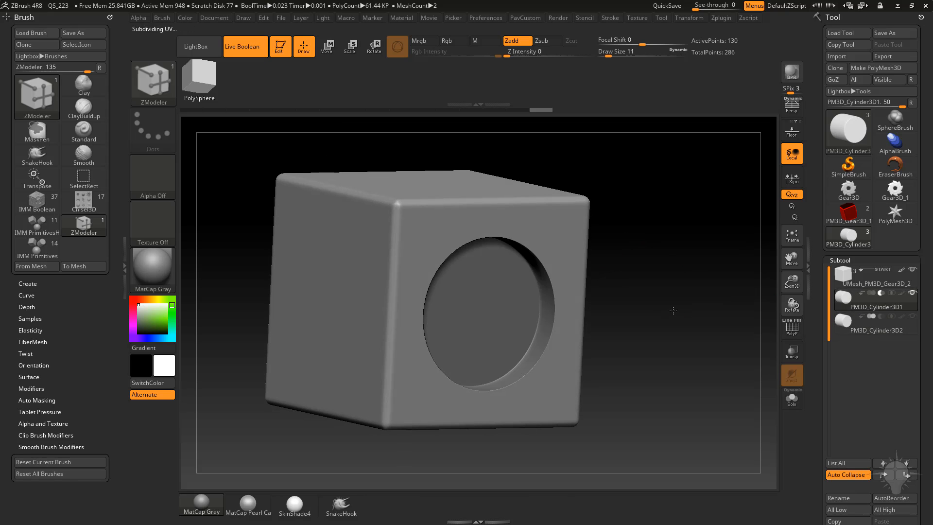
pyautogui.moveTo(659, 309); pyautogui.dragTo(669, 314)
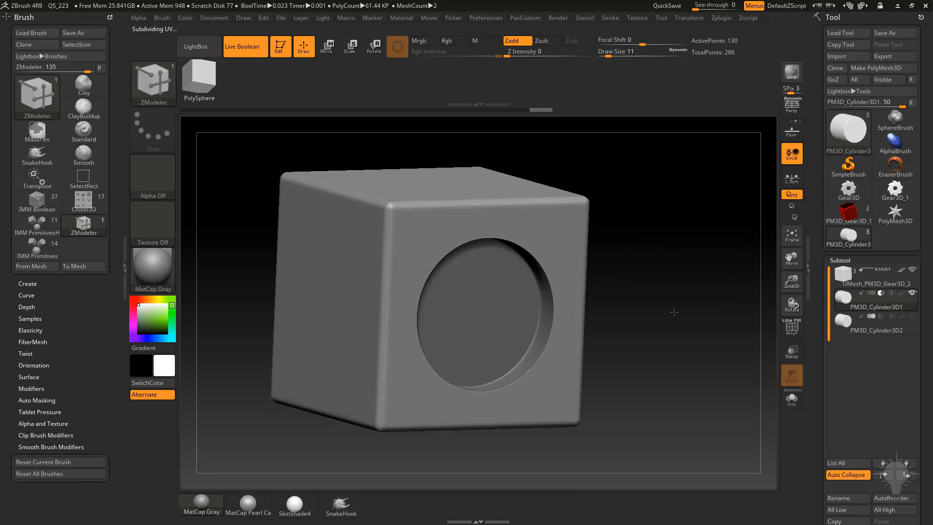
pyautogui.click(868, 331)
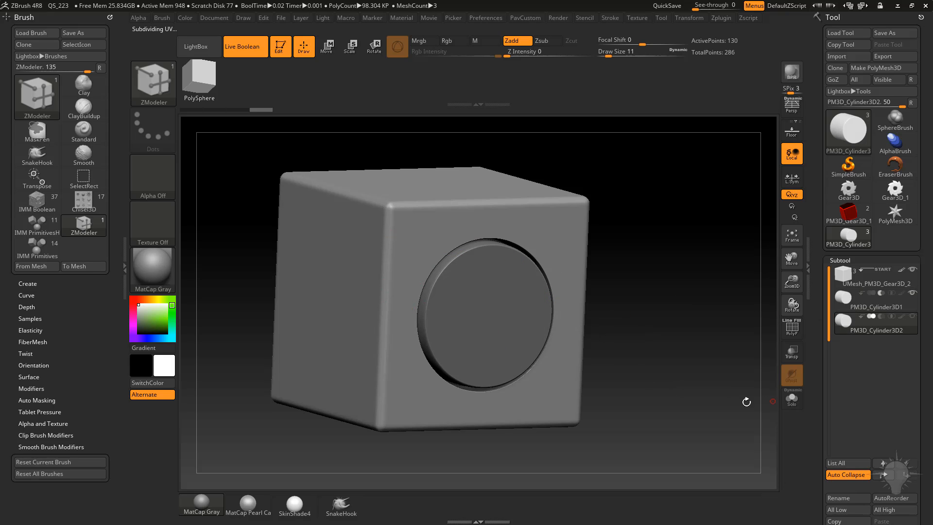
# Flag PM3D_Cylinder3D2 as a Start subtool and turn off Auto Collapse for the subtool sections.
pyautogui.moveTo(698, 388); pyautogui.dragTo(704, 323)
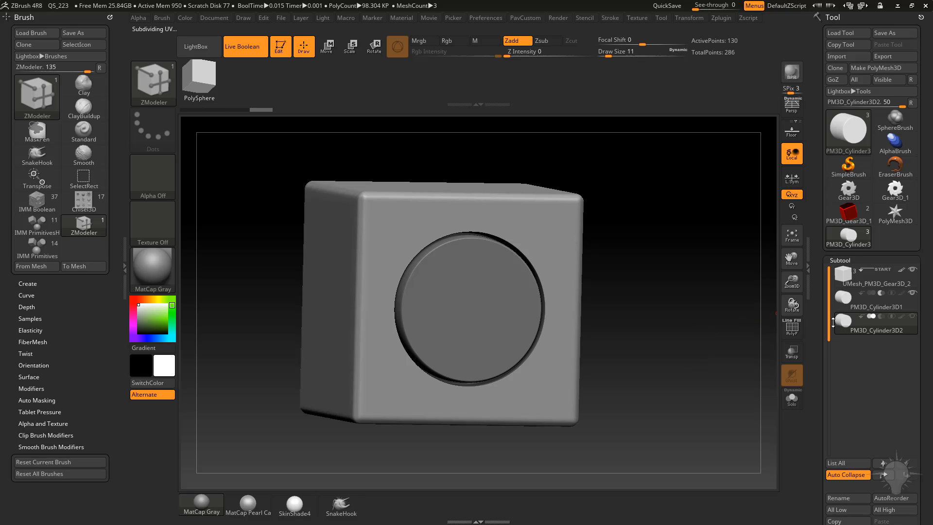
pyautogui.click(861, 317)
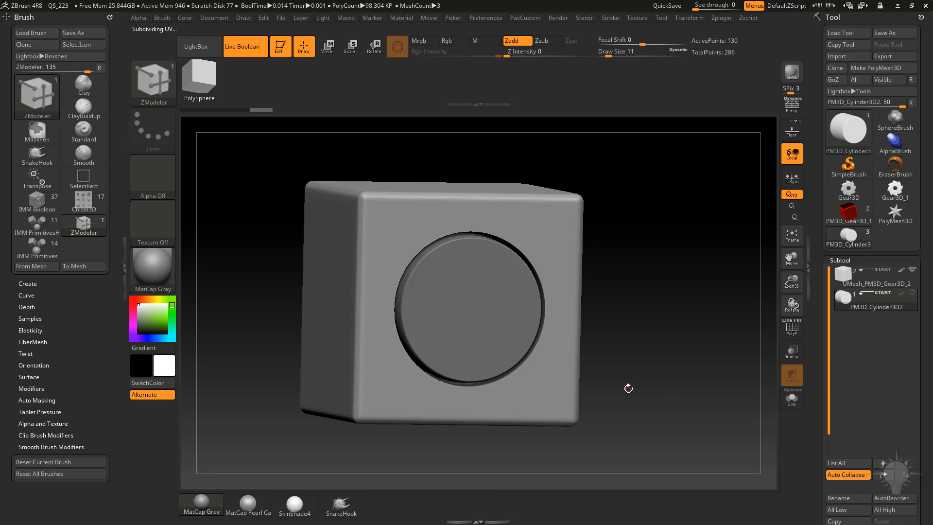
pyautogui.click(841, 476)
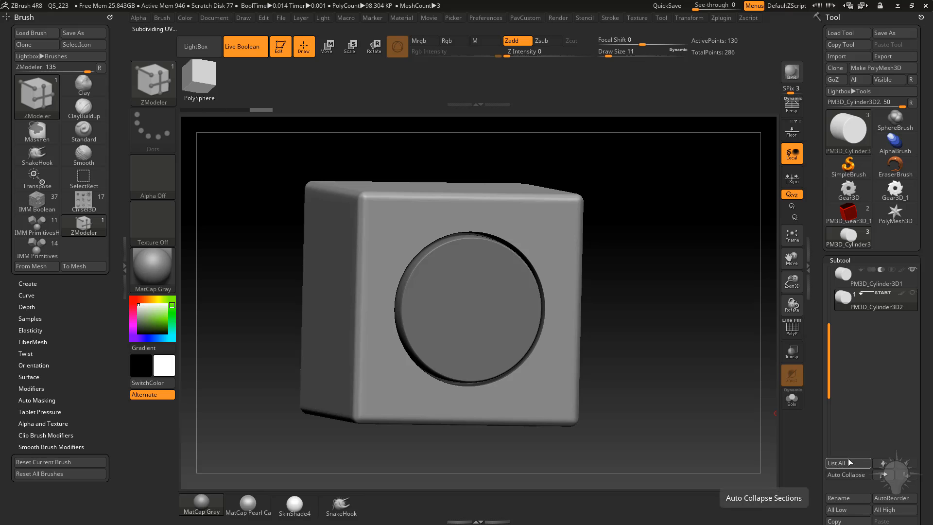
# Select PM3D_Cylinder3D1 to examine the cut, and switch back to the hidden PM3D_Cylinder3D2 in the full subtool list.
pyautogui.click(868, 283)
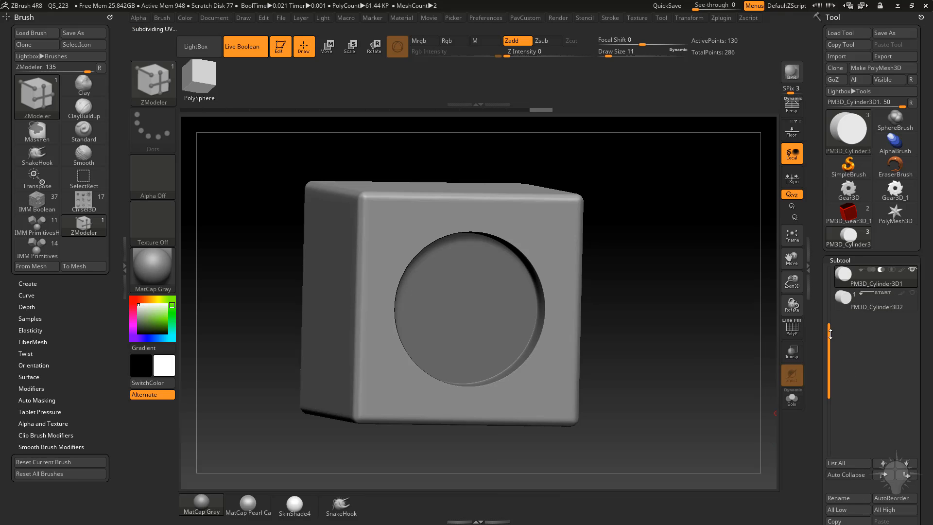
pyautogui.moveTo(828, 329); pyautogui.dragTo(825, 268)
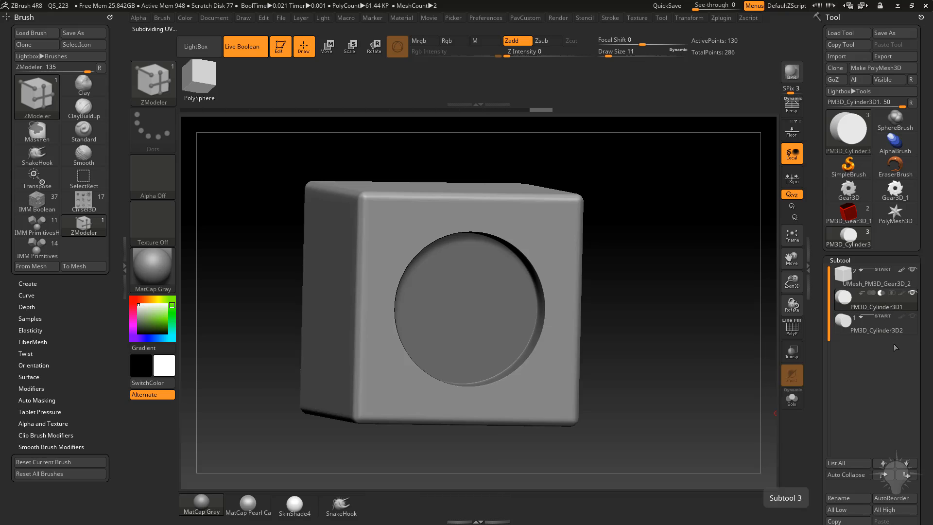
pyautogui.click(873, 322)
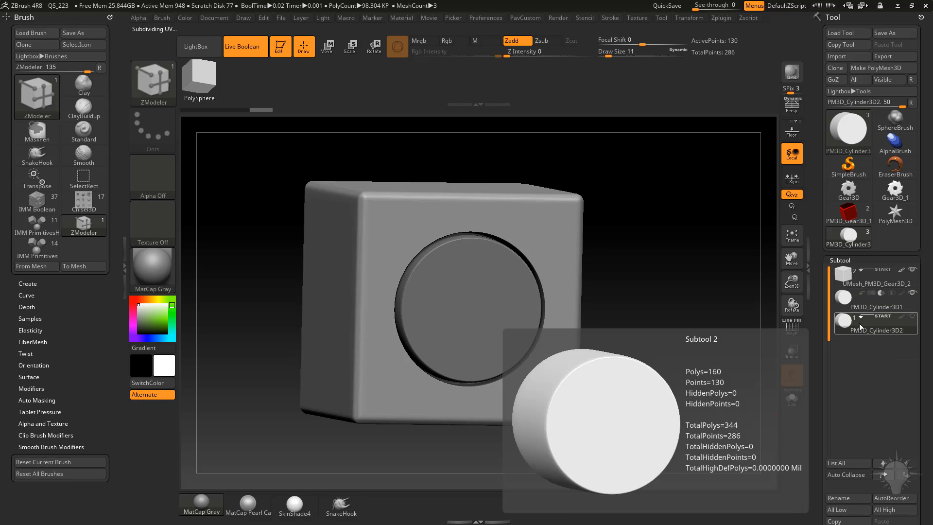
# Make a Boolean mesh from the cube and cylinder subtools and switch to the resulting UMesh tool.
pyautogui.moveTo(815, 371); pyautogui.dragTo(817, 262)
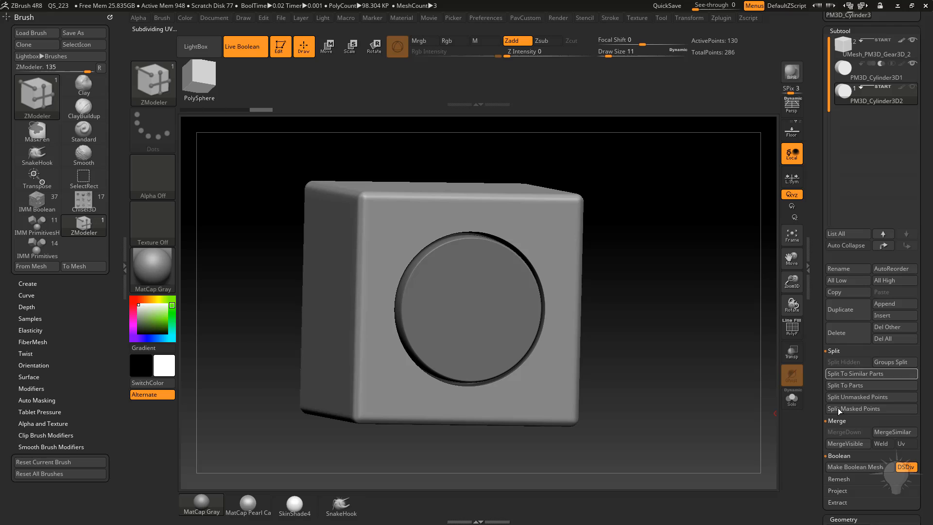
pyautogui.click(873, 466)
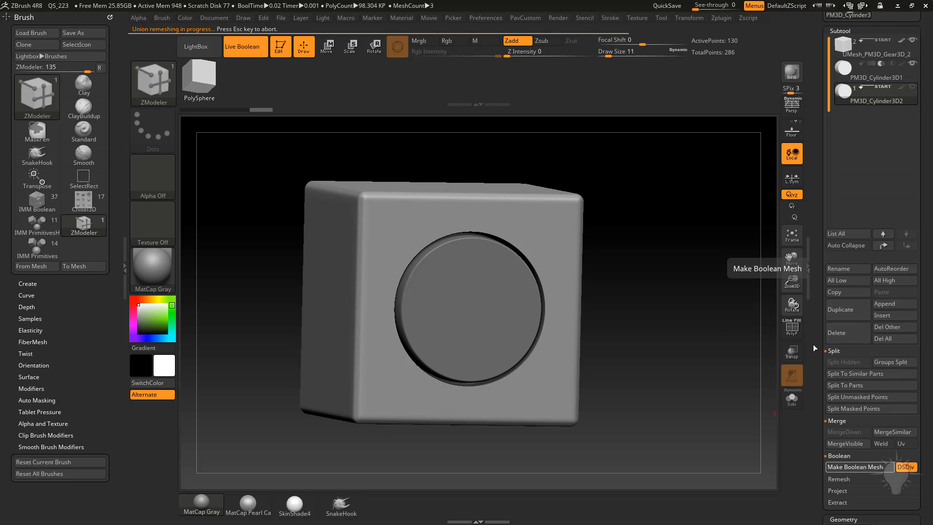
pyautogui.moveTo(815, 339); pyautogui.dragTo(818, 426)
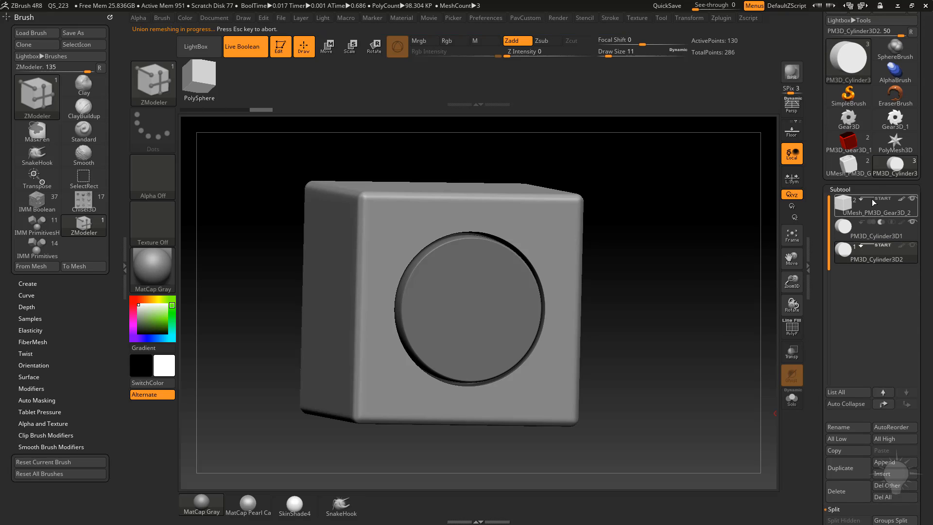
pyautogui.moveTo(850, 166)
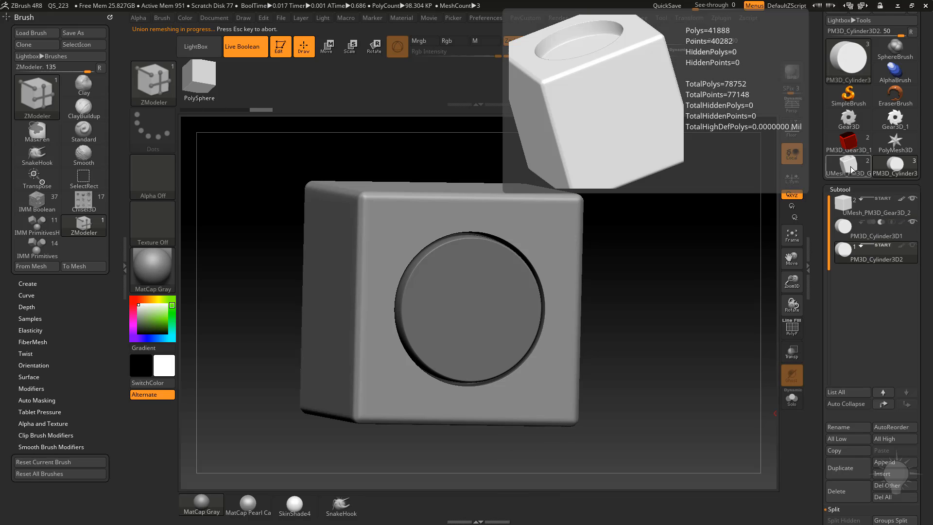
pyautogui.click(849, 176)
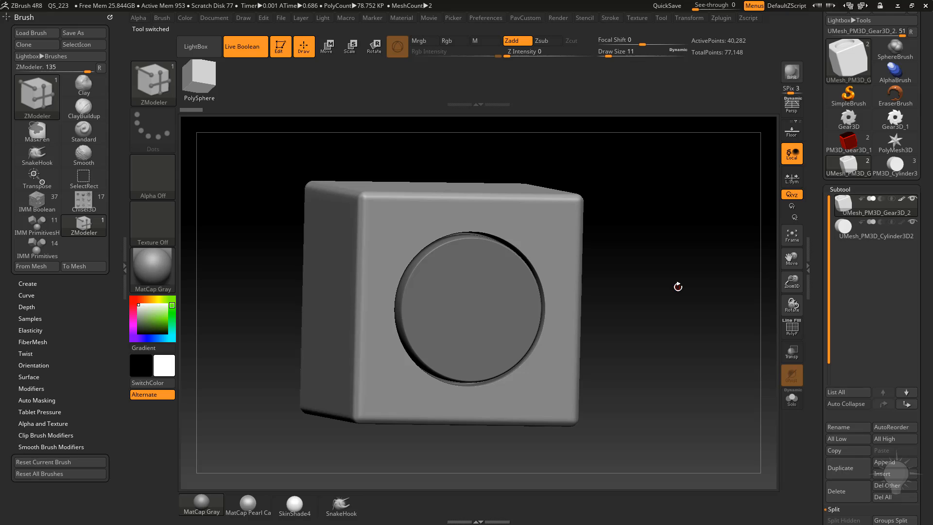
# Examine the Boolean result in Solo mode, inspecting the cut cube and UMesh_PM3D_Cylinder3D2 separately.
pyautogui.moveTo(701, 237); pyautogui.dragTo(708, 242)
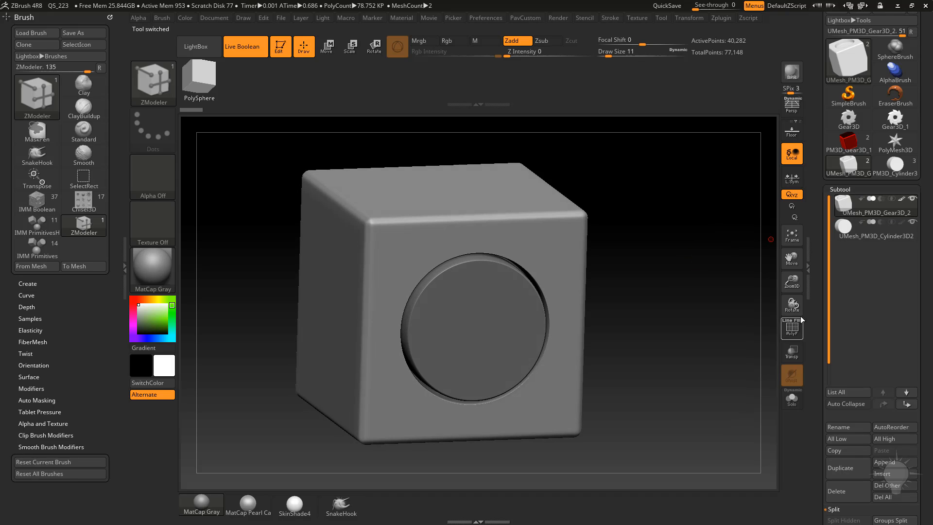
pyautogui.click(791, 398)
pyautogui.moveTo(738, 391); pyautogui.dragTo(727, 374)
pyautogui.click(870, 229)
pyautogui.moveTo(685, 298); pyautogui.dragTo(437, 318)
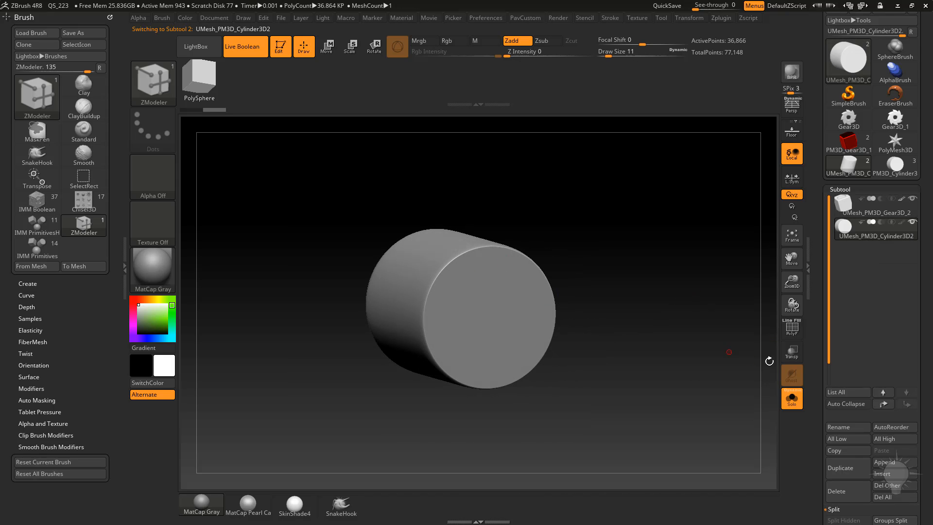
# Delete all subtools of the Boolean mesh tool, return to the original cylinder tool and leave Solo mode.
pyautogui.moveTo(828, 332); pyautogui.dragTo(830, 262)
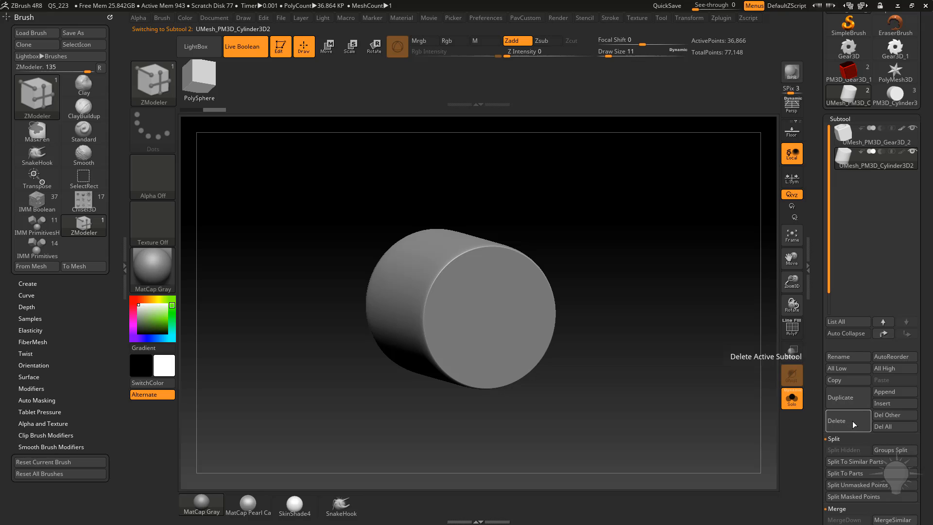
pyautogui.click(889, 427)
pyautogui.click(780, 452)
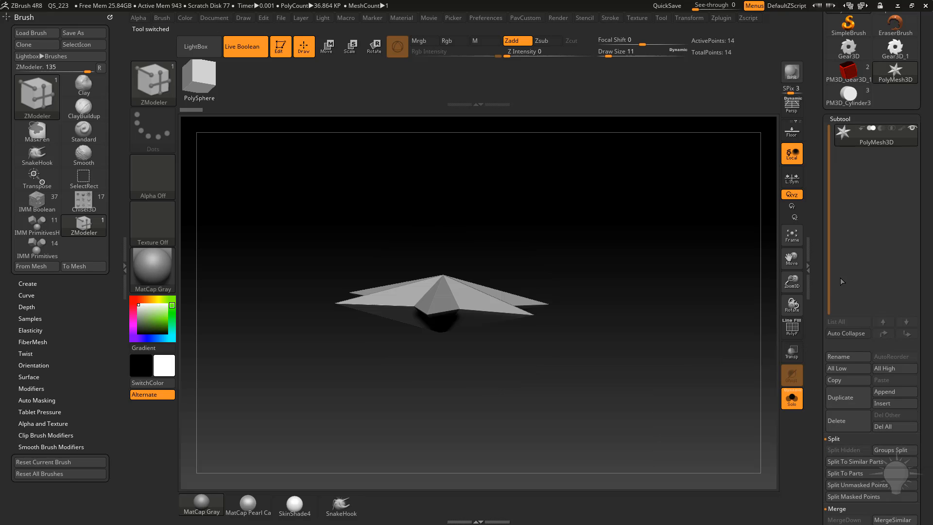
pyautogui.click(849, 95)
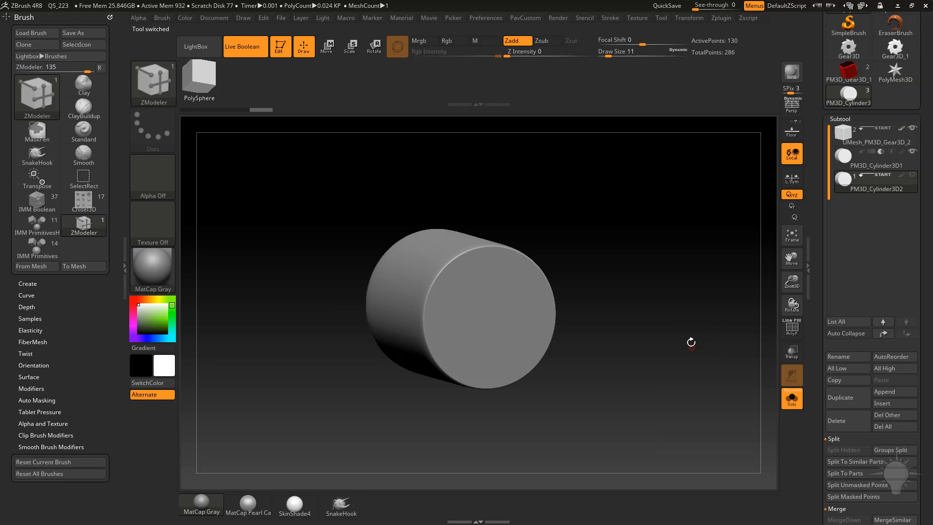
pyautogui.click(790, 396)
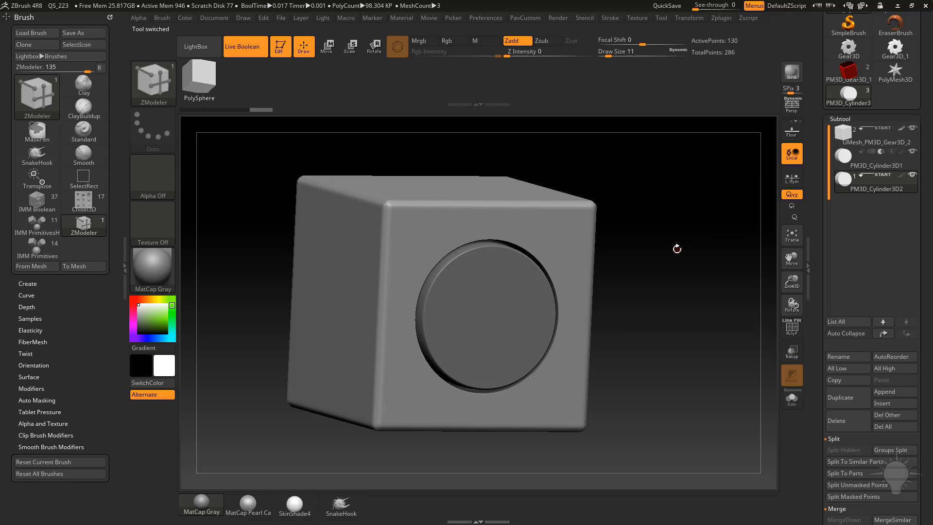
# Insert the Oval mesh from the IMM Boolean brush onto the front face of the plug cylinder PM3D_Cylinder3D2.
pyautogui.press('b')
pyautogui.press('i')
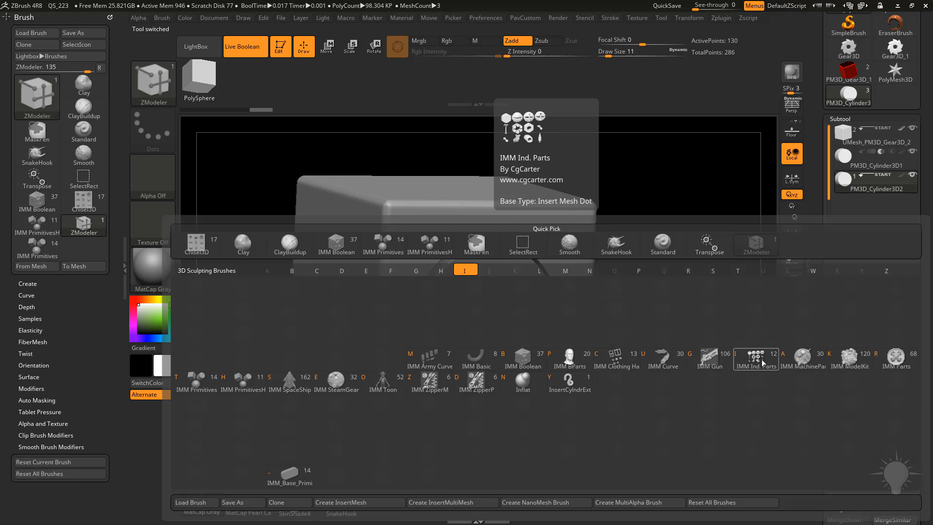
pyautogui.click(523, 360)
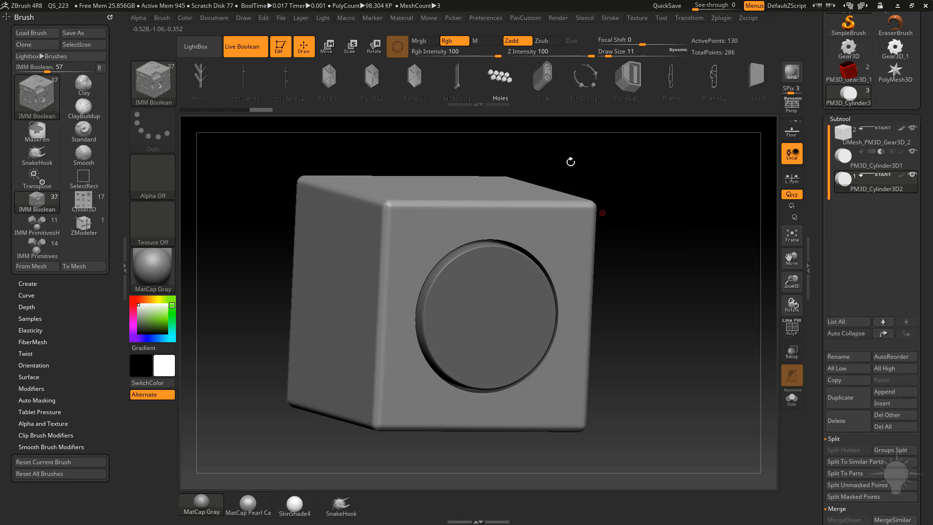
pyautogui.click(543, 79)
pyautogui.keyDown('shift'); pyautogui.moveTo(679, 295); pyautogui.dragTo(432, 354); pyautogui.keyUp('shift')
pyautogui.moveTo(484, 164); pyautogui.dragTo(733, 279)
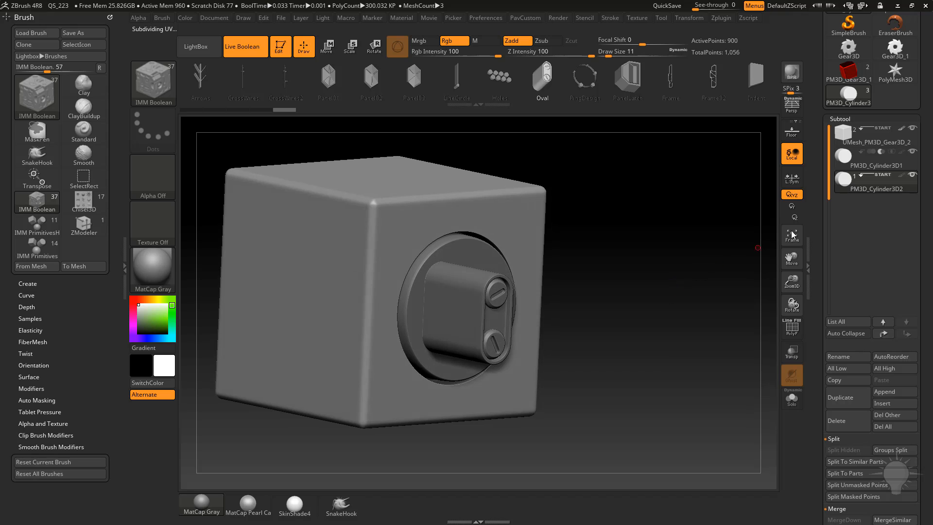
# Isolate PM3D_Cylinder3D2 in Solo mode and split the inserted oval off into its own subtool.
pyautogui.moveTo(864, 190)
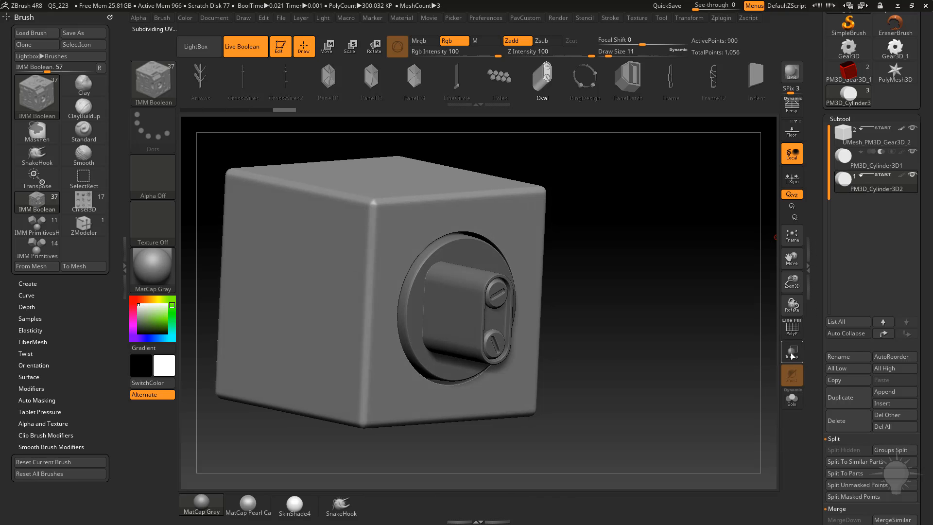
pyautogui.click(791, 397)
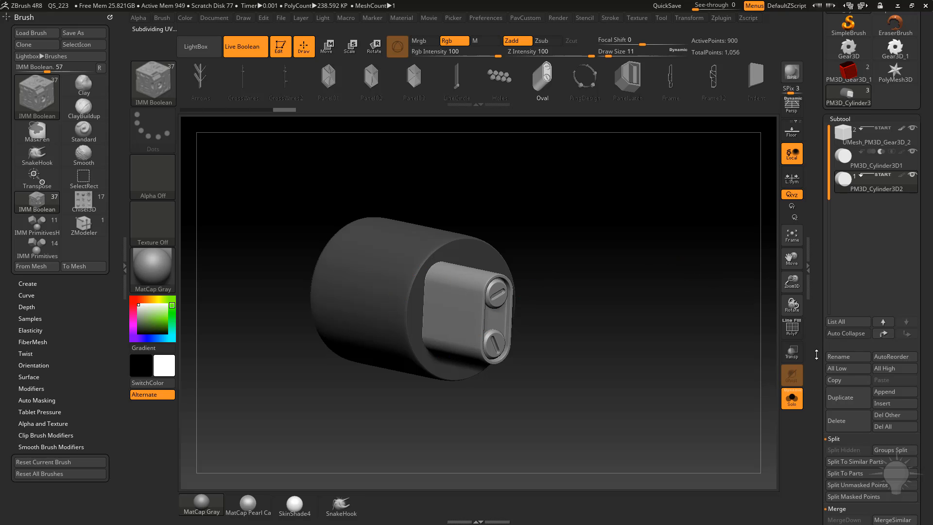
pyautogui.moveTo(816, 354)
pyautogui.mouseDown()
pyautogui.moveTo(820, 306)
pyautogui.moveTo(824, 368)
pyautogui.mouseUp()
pyautogui.click(851, 317)
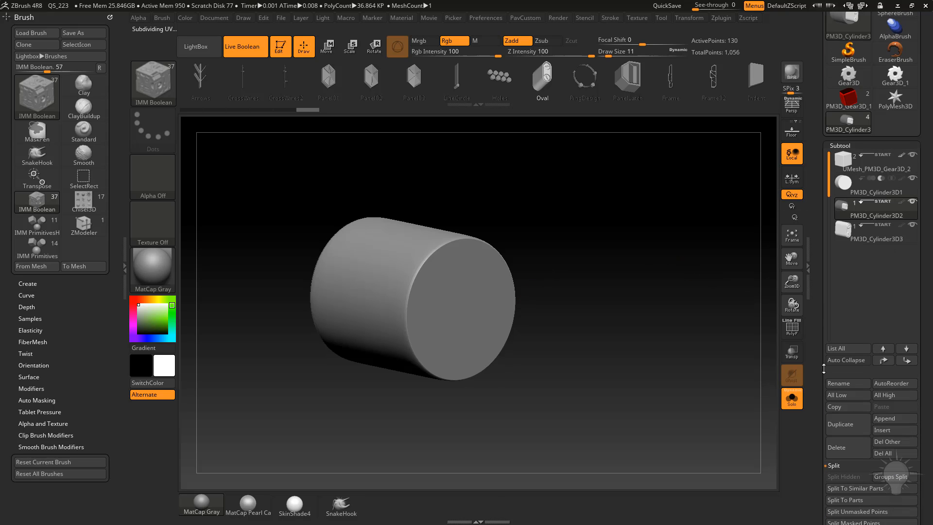
# Set the oval subtool PM3D_Cylinder3D3 to subtraction within the plug's Start group, and leave Solo mode.
pyautogui.moveTo(873, 209)
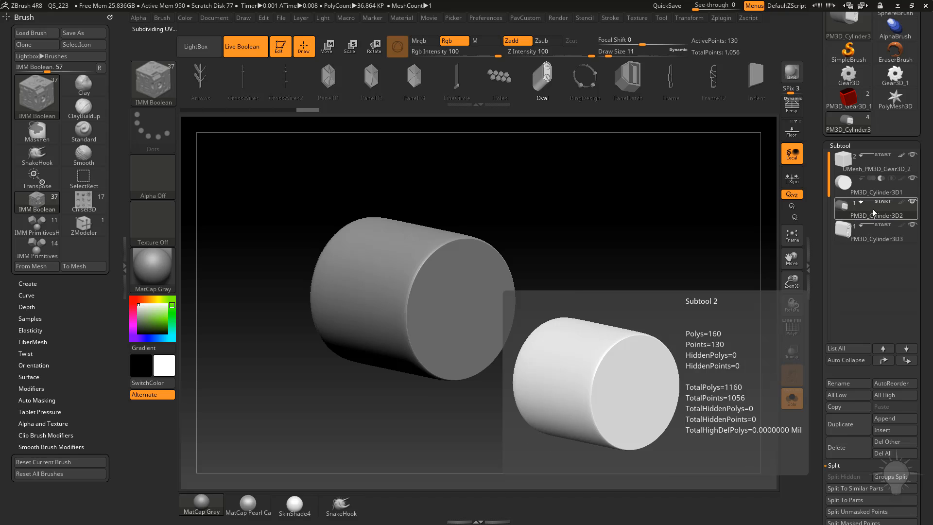
pyautogui.click(868, 238)
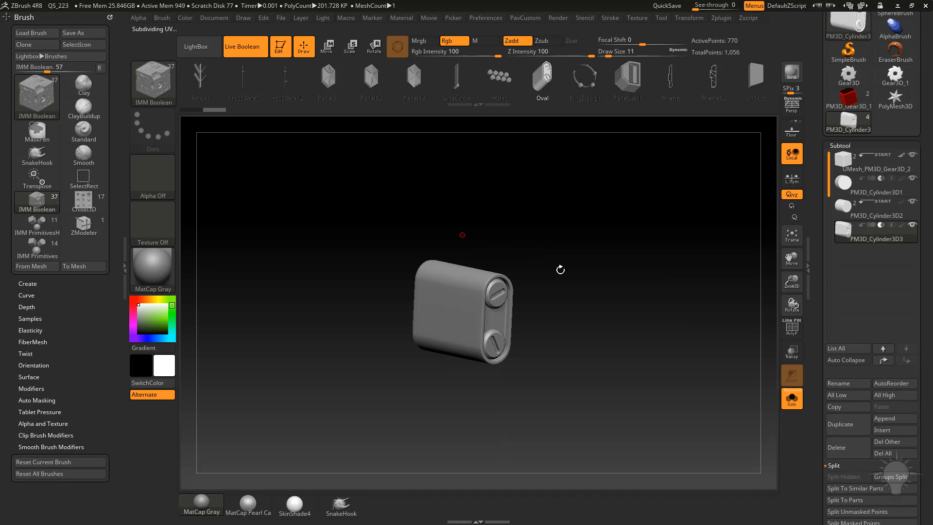
pyautogui.click(792, 401)
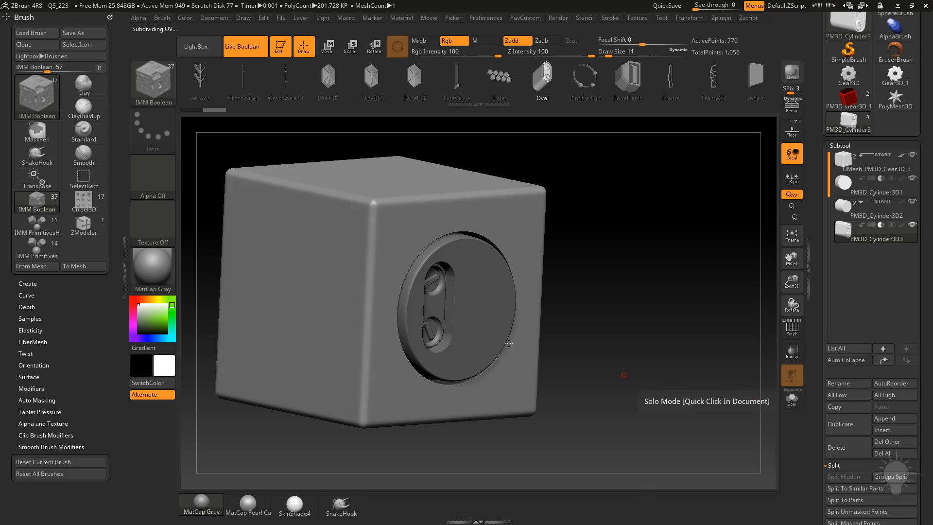
# Duplicate the oval cutter about 0.5 units along X so two recesses sit side by side in the plug.
pyautogui.press('w')
pyautogui.moveTo(466, 321)
pyautogui.mouseDown()
pyautogui.moveTo(485, 336)
pyautogui.moveTo(468, 323)
pyautogui.mouseUp()
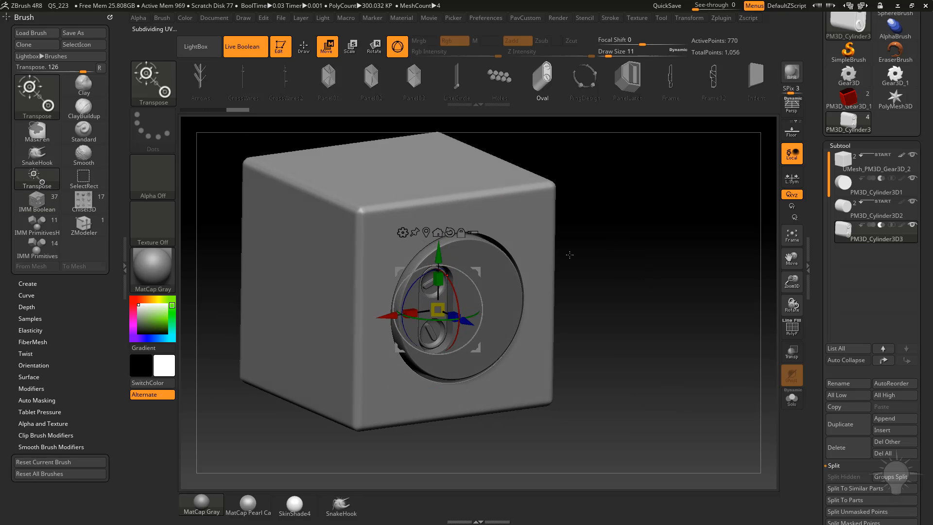
pyautogui.moveTo(695, 289); pyautogui.dragTo(597, 239)
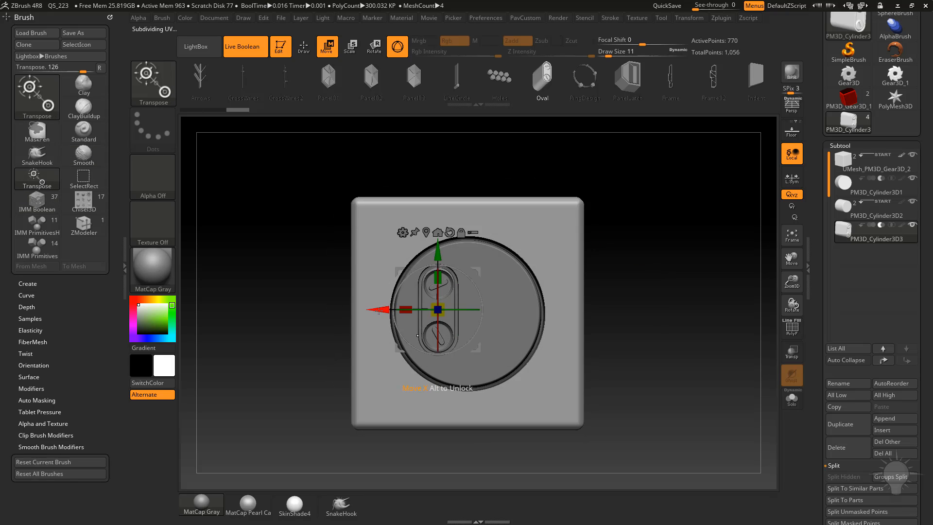
pyautogui.keyDown('ctrl'); pyautogui.moveTo(437, 309); pyautogui.dragTo(502, 309); pyautogui.keyUp('ctrl')
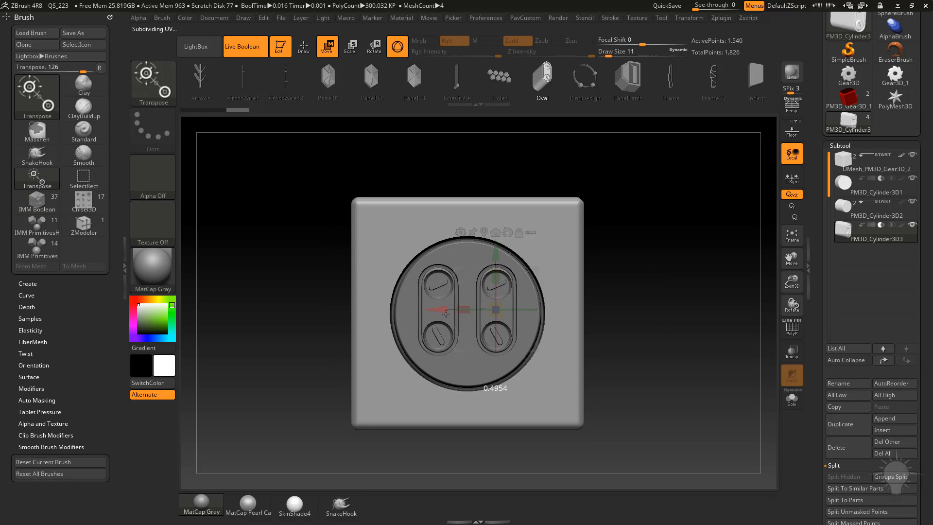
pyautogui.press('q')
pyautogui.moveTo(670, 283)
pyautogui.mouseDown()
pyautogui.moveTo(687, 308)
pyautogui.moveTo(666, 311)
pyautogui.moveTo(712, 257)
pyautogui.mouseUp()
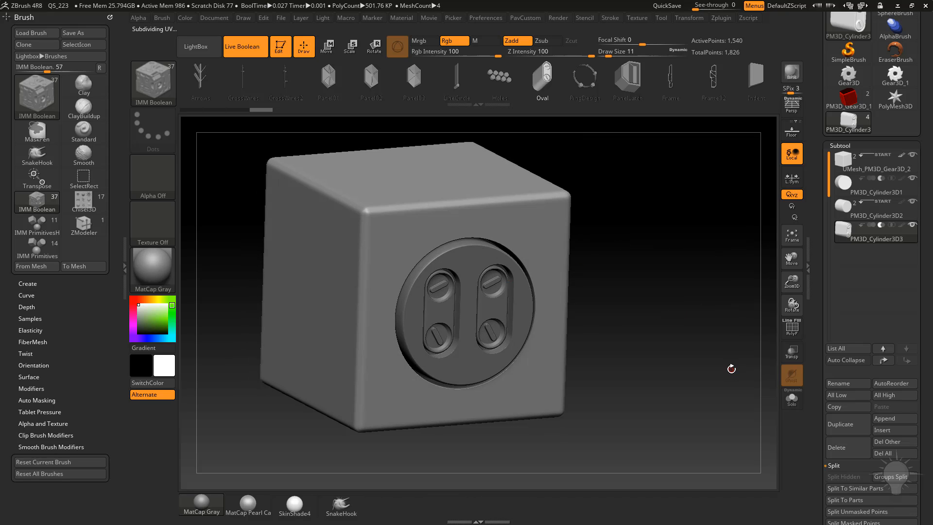
# Select PM3D_Cylinder3D1 and hide the PM3D_Cylinder3D2 Start group.
pyautogui.click(872, 178)
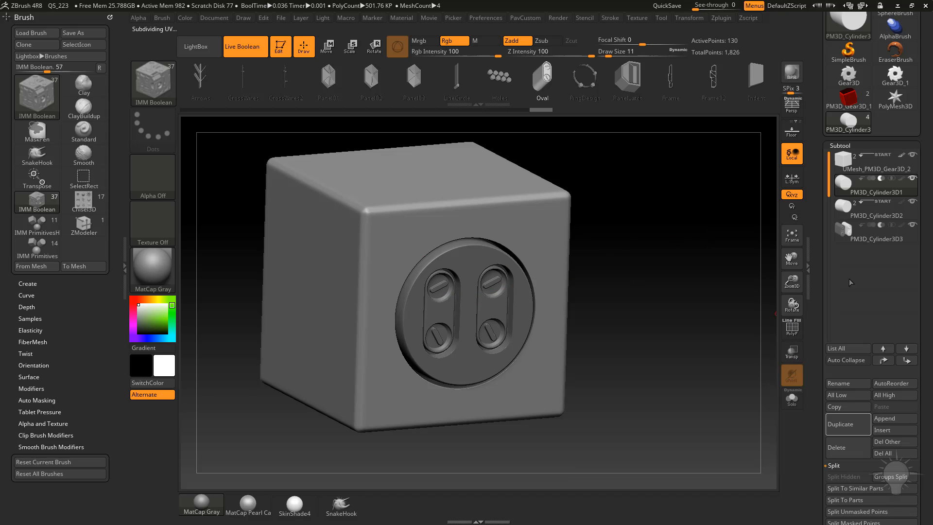
pyautogui.click(912, 203)
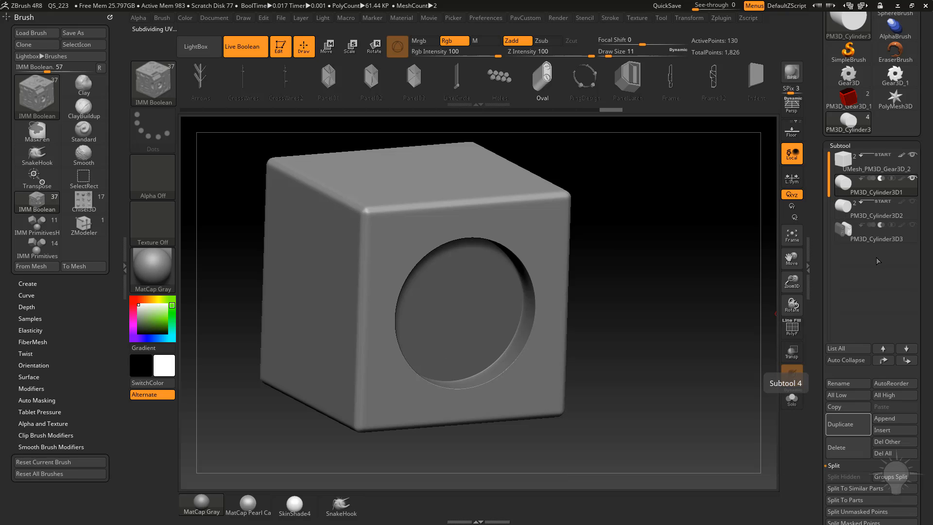
pyautogui.moveTo(880, 192)
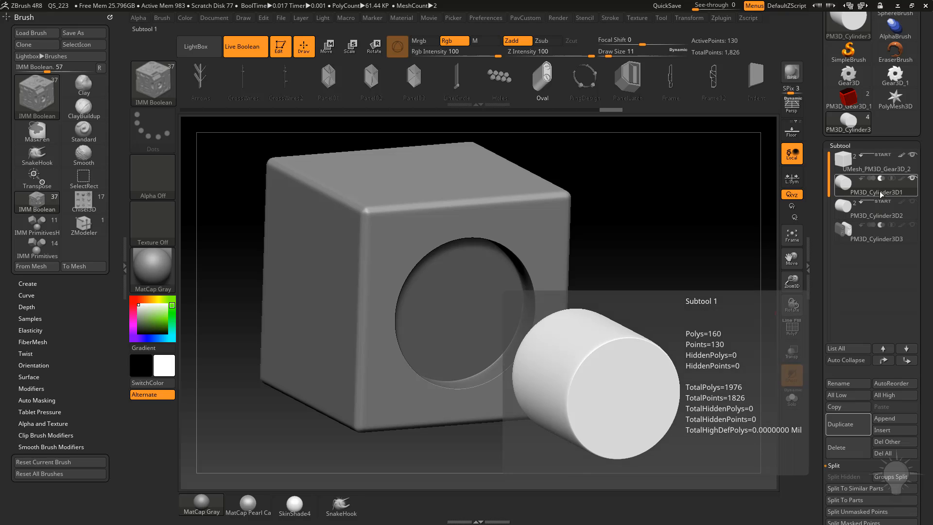
# Add a small round Boolean insert to the cube's side face as part of PM3D_Cylinder3D1.
pyautogui.moveTo(714, 244); pyautogui.dragTo(575, 248)
pyautogui.moveTo(526, 336); pyautogui.dragTo(549, 357)
pyautogui.moveTo(653, 287); pyautogui.dragTo(662, 153)
# Insert the PortAccess mesh on the cube's top face and lower it slightly into the cube with the Move gizmo.
pyautogui.click(652, 78)
pyautogui.keyDown('alt'); pyautogui.moveTo(590, 229); pyautogui.dragTo(688, 219); pyautogui.keyUp('alt')
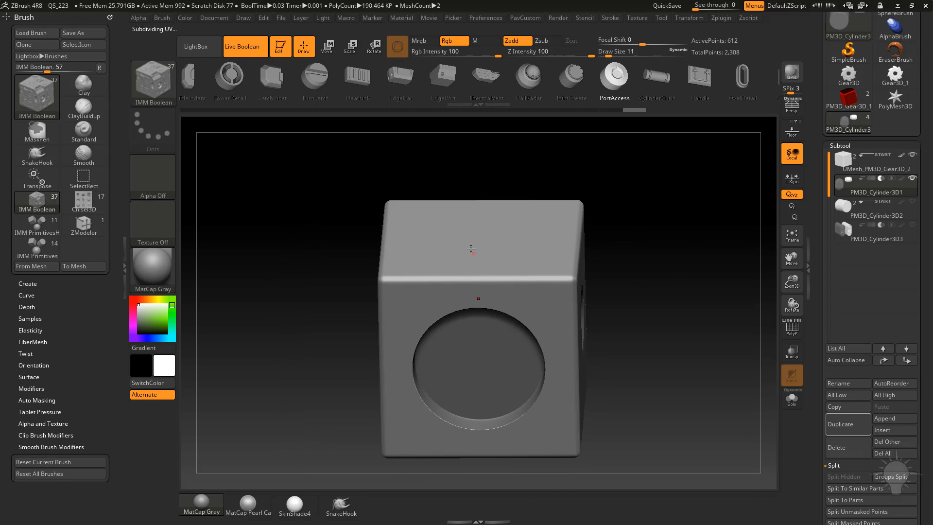
pyautogui.moveTo(469, 236); pyautogui.dragTo(513, 286)
pyautogui.moveTo(662, 214); pyautogui.dragTo(684, 236)
pyautogui.press('w')
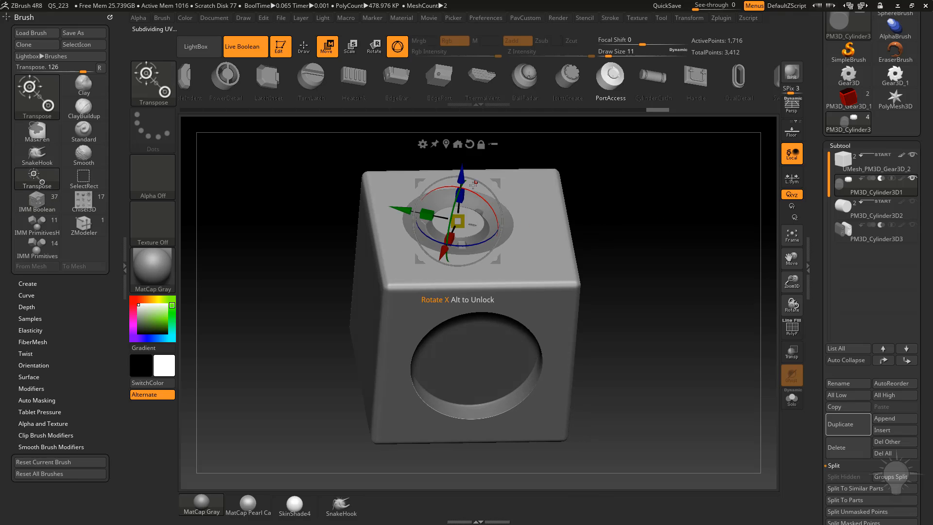
pyautogui.moveTo(462, 166)
pyautogui.mouseDown()
pyautogui.moveTo(462, 180)
pyautogui.moveTo(462, 170)
pyautogui.mouseUp()
pyautogui.moveTo(689, 254); pyautogui.dragTo(690, 229)
# Swap the top insert for OvalDetail, BallRadar and other IMM Boolean meshes, and return it to PortAccess in Draw mode.
pyautogui.click(735, 82)
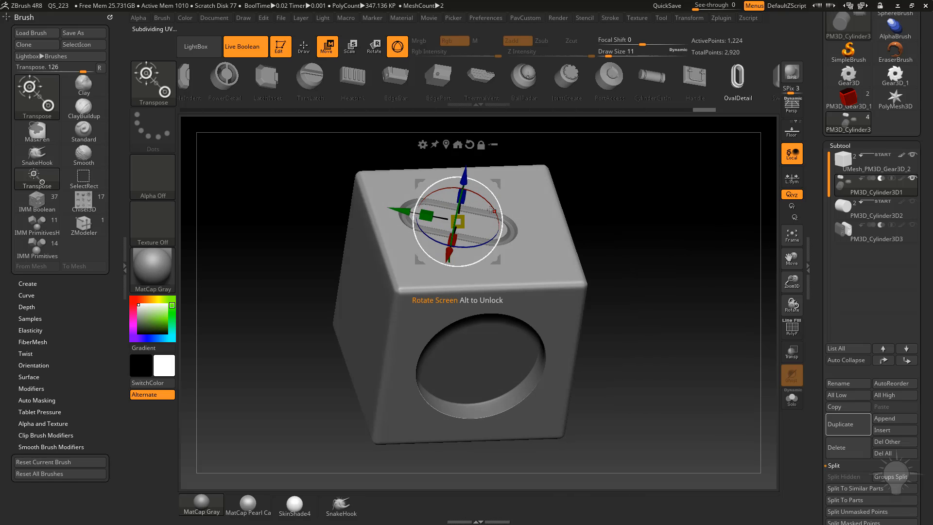
pyautogui.click(568, 77)
pyautogui.click(603, 79)
pyautogui.click(529, 76)
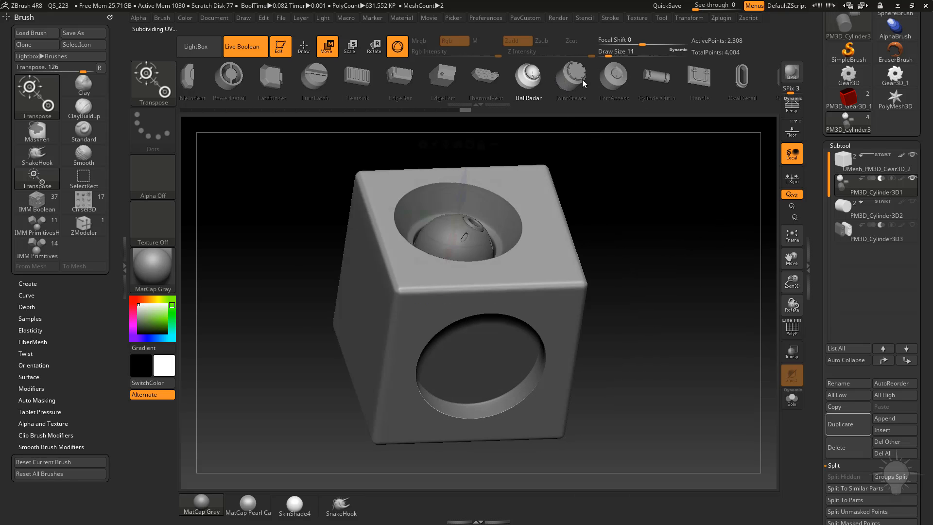
pyautogui.click(614, 78)
pyautogui.moveTo(648, 223); pyautogui.dragTo(634, 224)
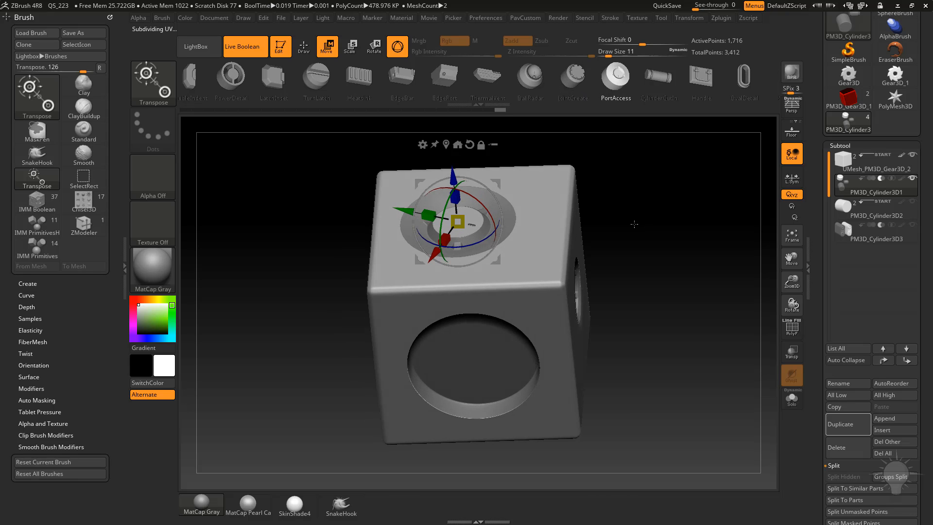
pyautogui.press('q')
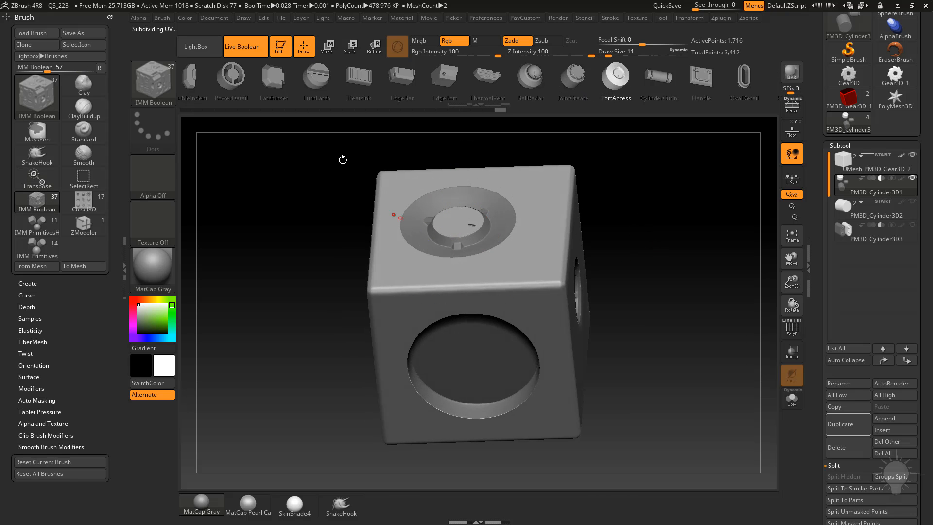
# Insert the Handle mesh on another face of the cube as part of PM3D_Cylinder3D1.
pyautogui.moveTo(686, 237); pyautogui.dragTo(525, 308)
pyautogui.click(700, 82)
pyautogui.moveTo(625, 300); pyautogui.dragTo(714, 260)
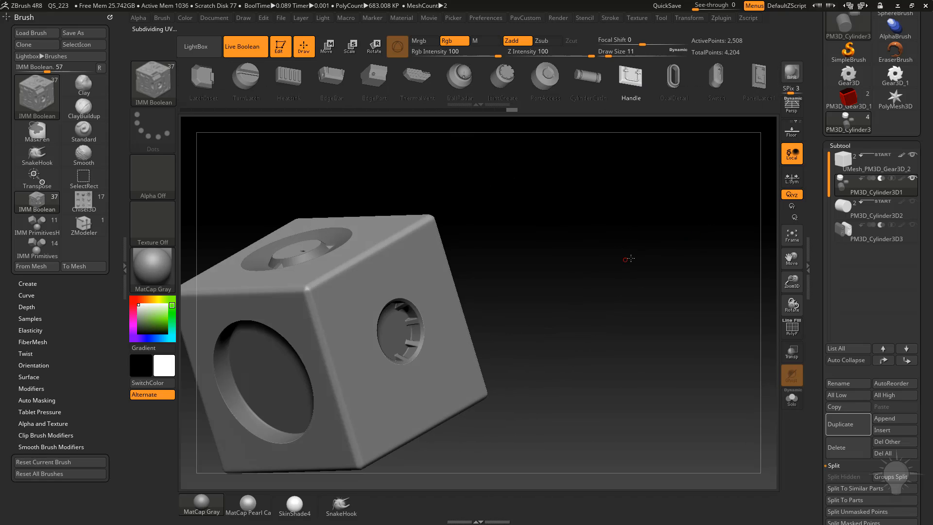
pyautogui.moveTo(629, 258); pyautogui.dragTo(710, 227)
pyautogui.moveTo(637, 238); pyautogui.dragTo(687, 277)
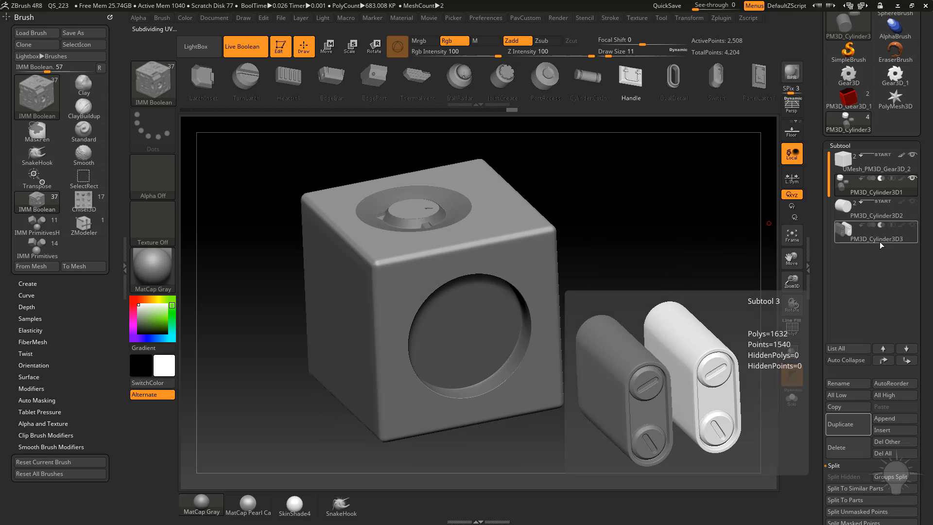
# Show the PM3D_Cylinder3D2 Start group, make PM3D_Cylinder3D3 the active subtool and hide the cube's group.
pyautogui.click(912, 202)
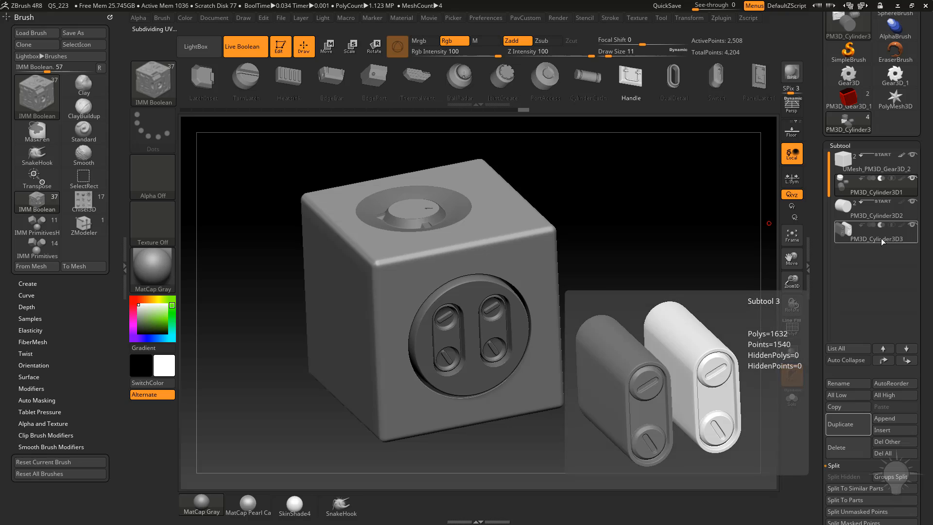
pyautogui.click(883, 239)
pyautogui.moveTo(643, 299); pyautogui.dragTo(515, 285)
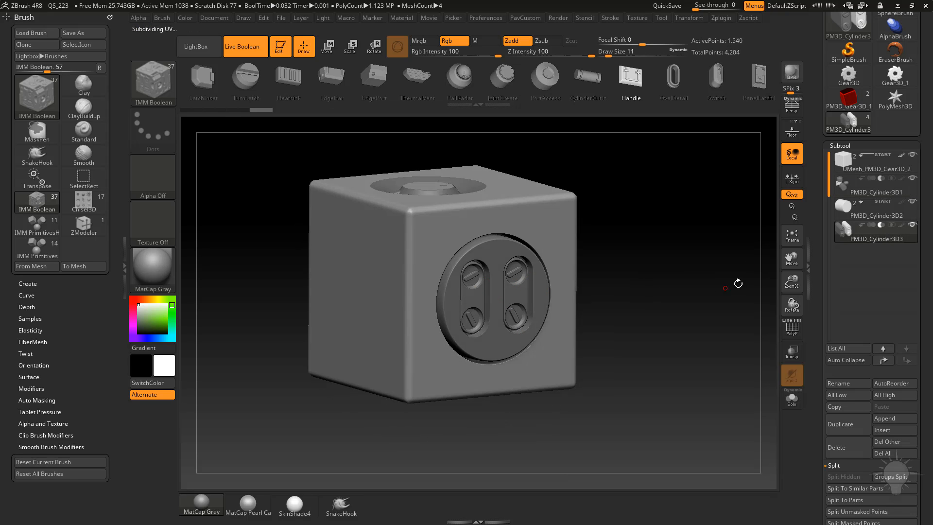
pyautogui.click(911, 155)
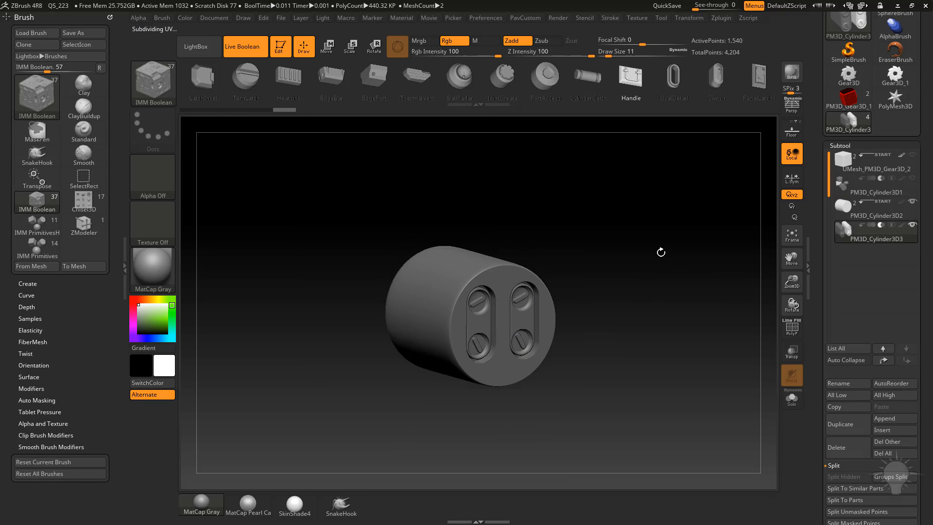
pyautogui.moveTo(658, 250); pyautogui.dragTo(627, 216)
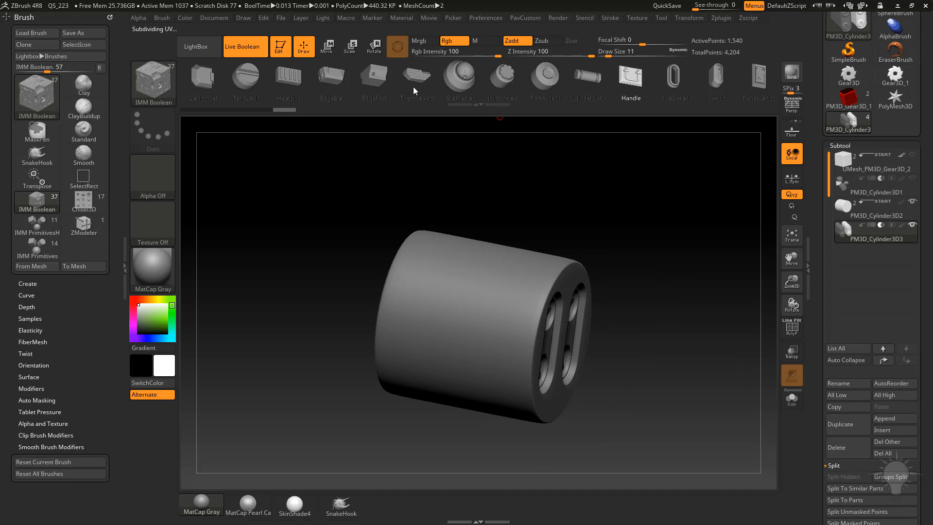
# Choose the Frame02 mesh of the IMM Boolean brush for insertion.
pyautogui.moveTo(414, 90); pyautogui.dragTo(753, 92)
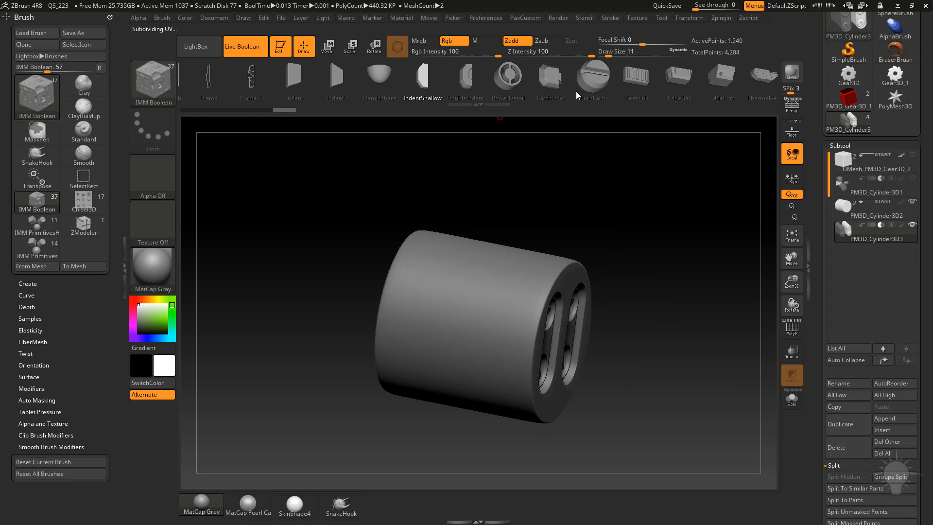
pyautogui.moveTo(493, 89); pyautogui.dragTo(596, 86)
pyautogui.click(323, 83)
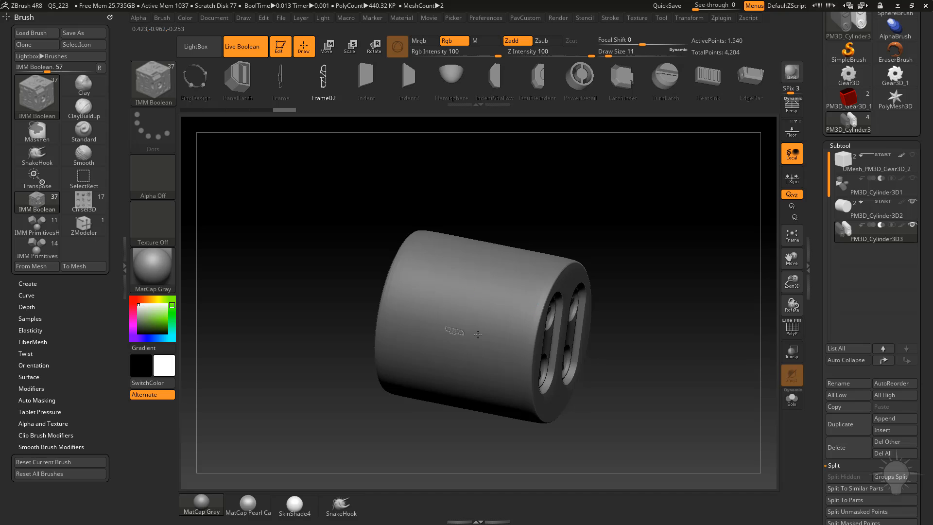
pyautogui.moveTo(478, 334); pyautogui.dragTo(522, 343)
pyautogui.moveTo(631, 300); pyautogui.dragTo(675, 280)
pyautogui.hotkey('ctrl', 'z')
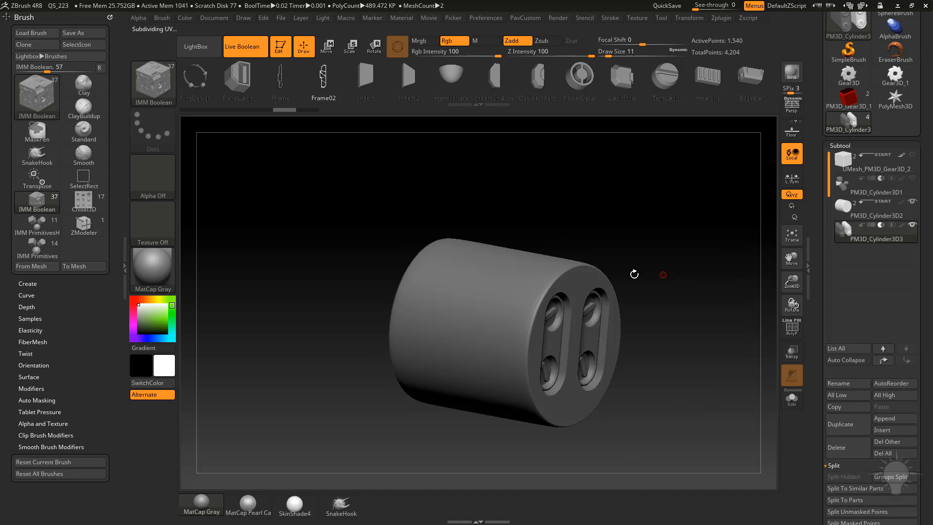
pyautogui.moveTo(674, 248); pyautogui.dragTo(495, 324)
pyautogui.moveTo(731, 272); pyautogui.dragTo(697, 281)
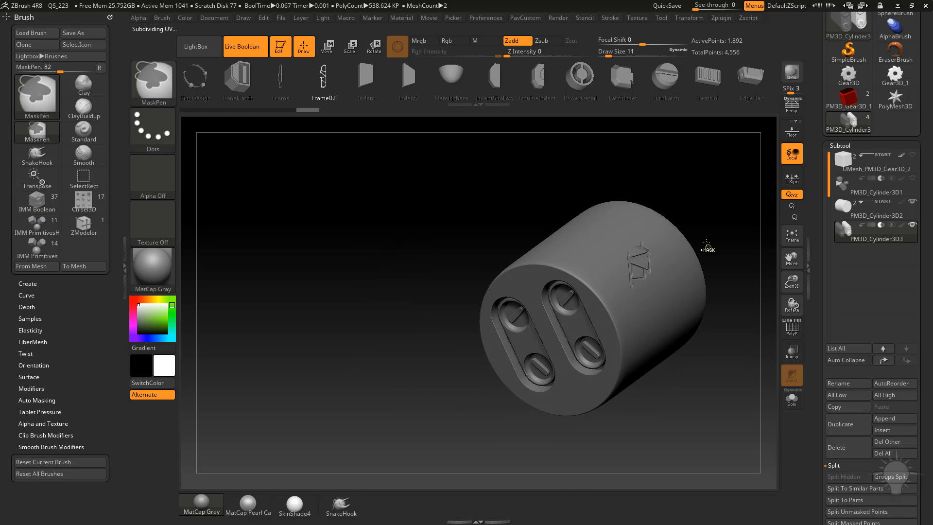
pyautogui.hotkey('ctrl', 'z')
pyautogui.moveTo(708, 226); pyautogui.dragTo(631, 250)
pyautogui.moveTo(409, 349); pyautogui.dragTo(497, 355)
pyautogui.hotkey('ctrl', 'z')
# Insert the Frame02 mesh lengthwise across the cylinder's curved side as part of PM3D_Cylinder3D3.
pyautogui.moveTo(429, 355); pyautogui.dragTo(494, 355)
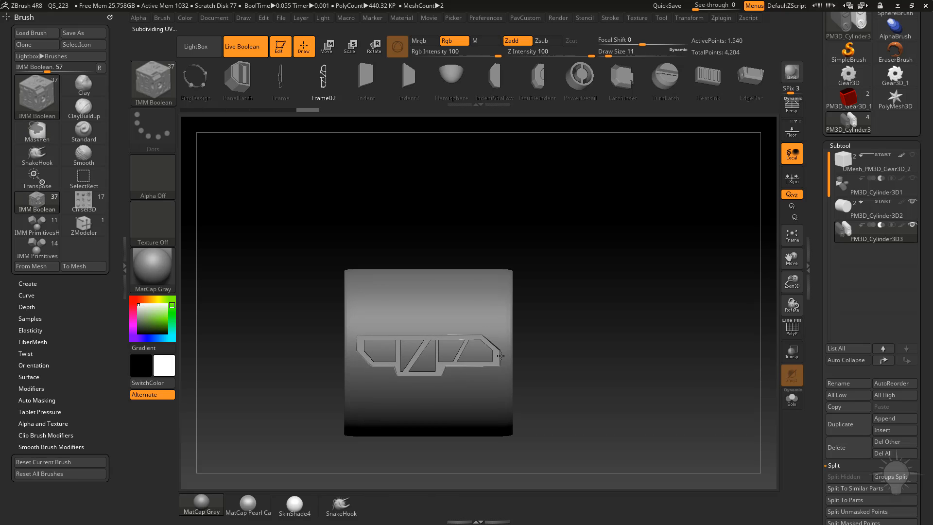
pyautogui.moveTo(700, 293); pyautogui.dragTo(685, 262)
pyautogui.moveTo(650, 215); pyautogui.dragTo(827, 392)
# Turn off Live Boolean and isolate PM3D_Cylinder3D3 with Solo to see the inserted meshes on their own.
pyautogui.click(246, 46)
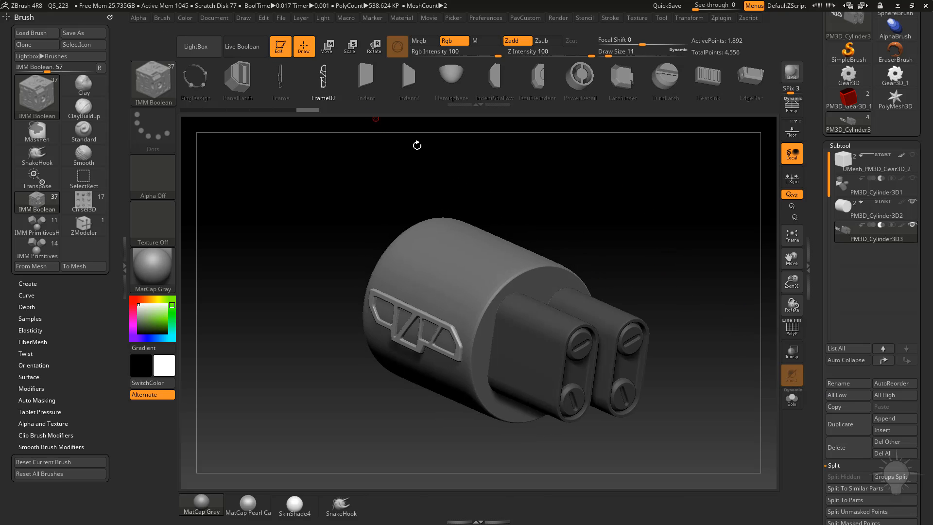
pyautogui.moveTo(622, 291); pyautogui.dragTo(648, 262)
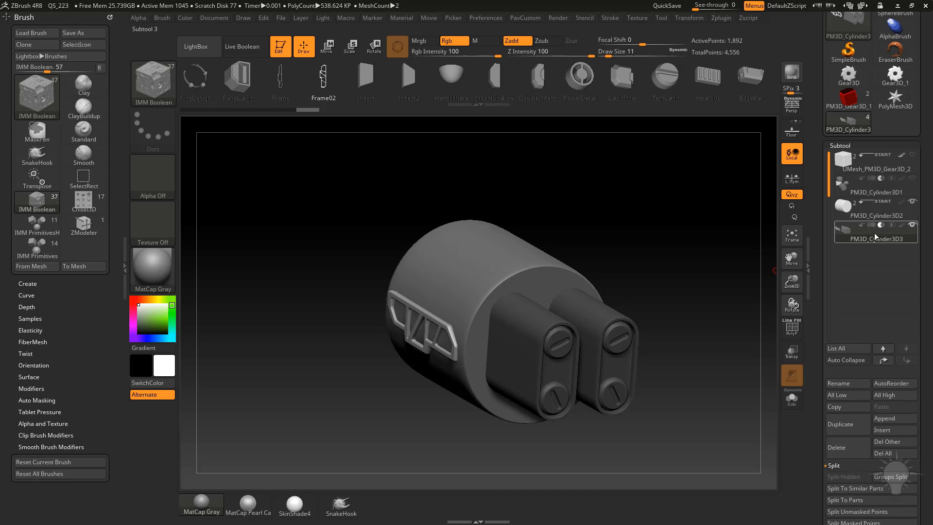
pyautogui.click(791, 399)
pyautogui.moveTo(705, 369); pyautogui.dragTo(566, 308)
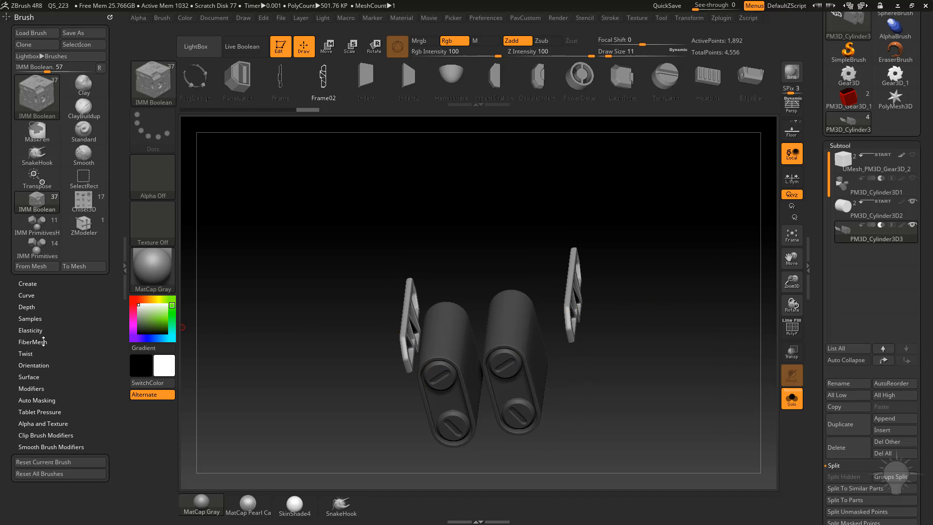
# Show the brush's Auto Masking settings and split the unmasked frame inserts from PM3D_Cylinder3D3 with Split Unmasked Points.
pyautogui.click(39, 400)
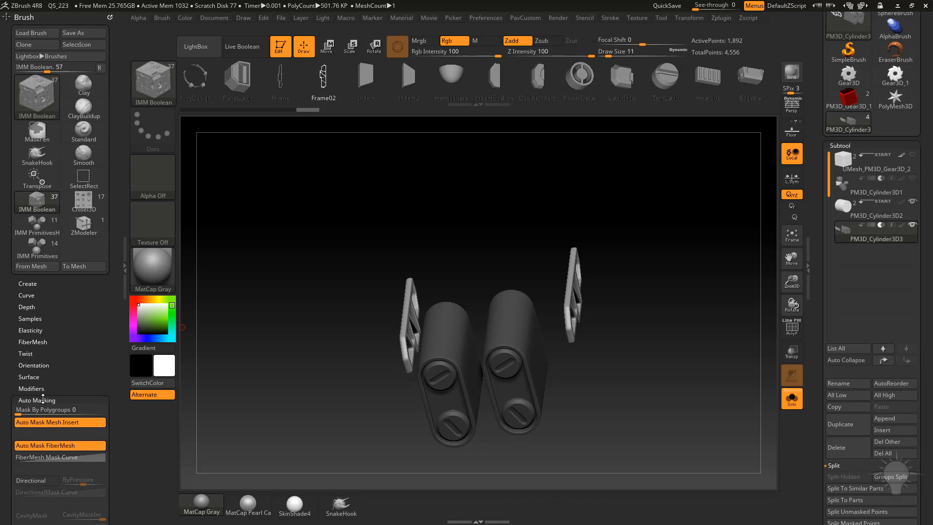
pyautogui.moveTo(634, 297); pyautogui.dragTo(593, 294)
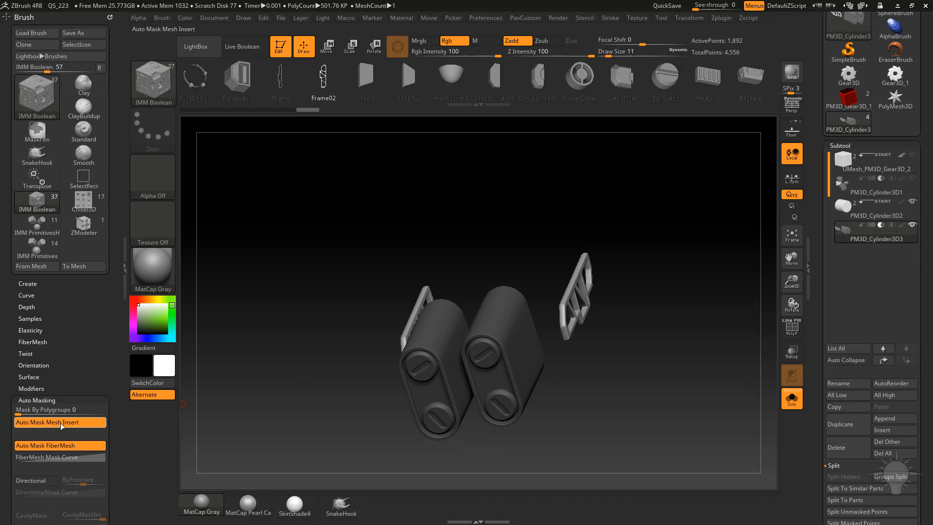
pyautogui.scroll(-5, 823, 354)
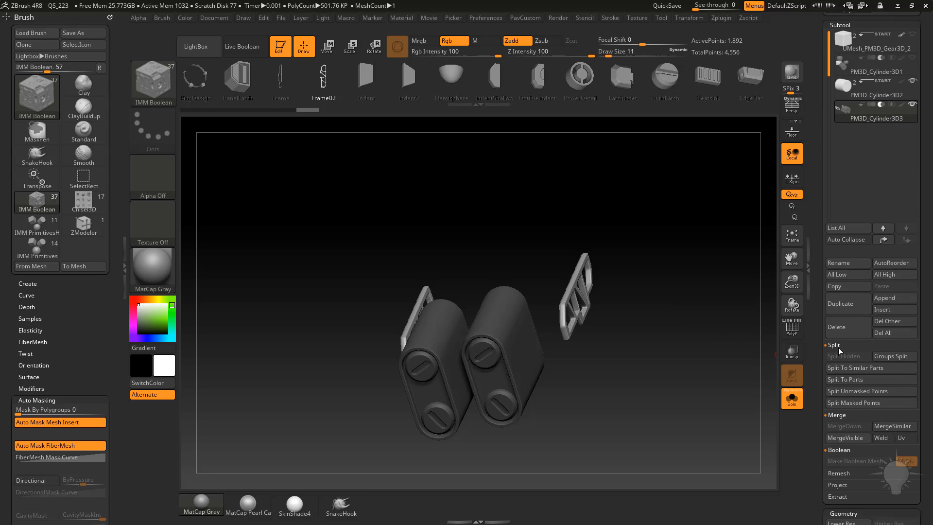
pyautogui.click(854, 391)
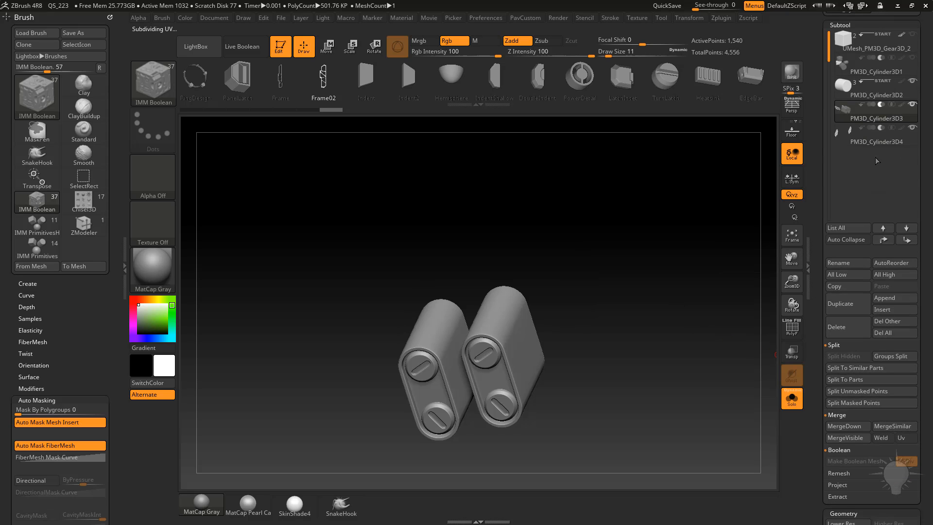
# Examine the separated frames and PM3D_Cylinder3D3 in turn, ending on the PM3D_Cylinder3D2 subtool.
pyautogui.click(866, 141)
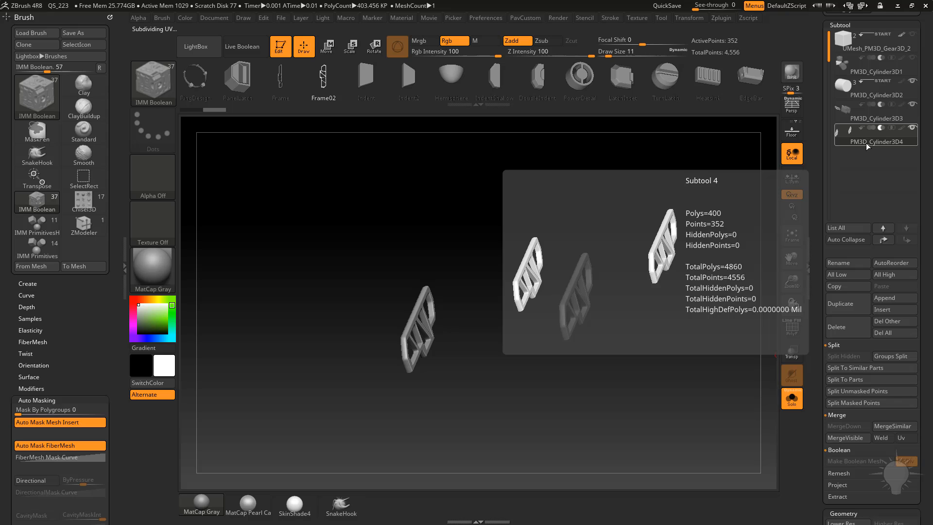
pyautogui.click(871, 118)
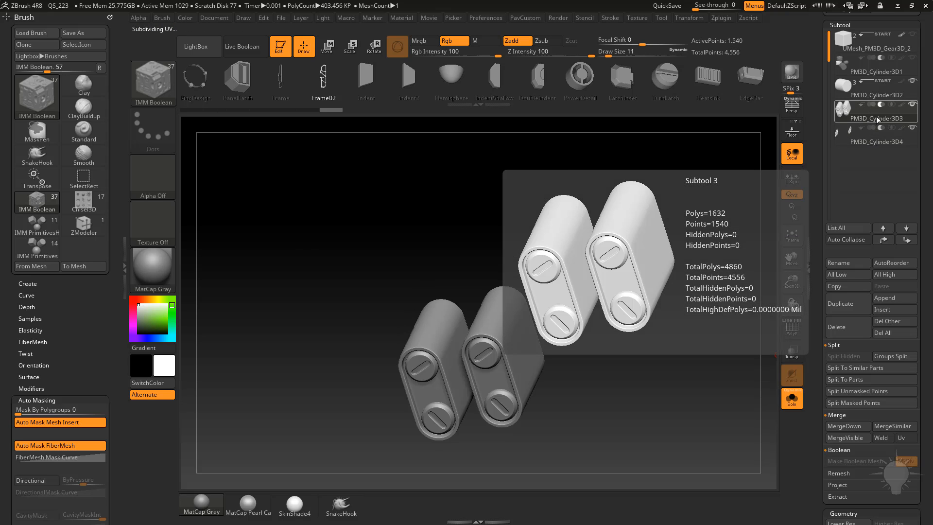
pyautogui.click(877, 95)
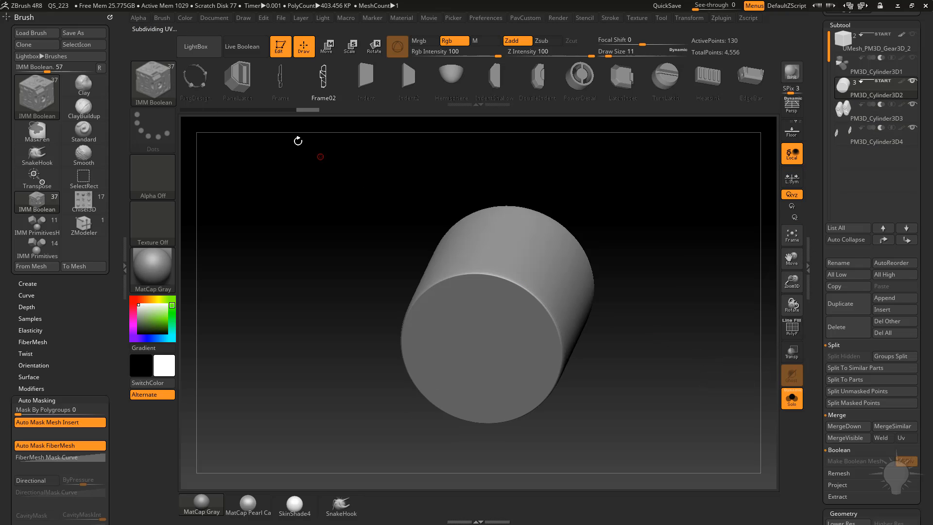
# Leave Solo, turn Live Boolean back on and set PM3D_Cylinder3D4 to additive so the frames join the cylinder.
pyautogui.click(792, 398)
pyautogui.moveTo(725, 273); pyautogui.dragTo(627, 238)
pyautogui.click(245, 47)
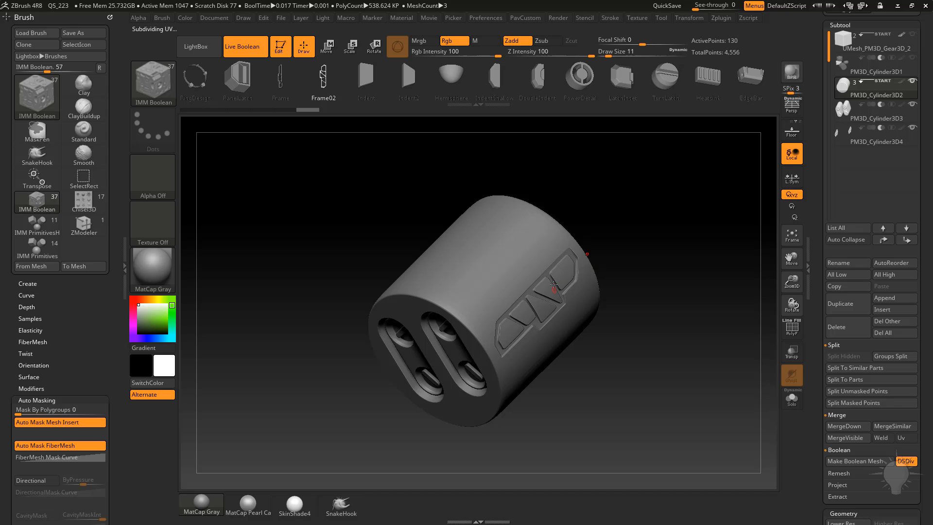
pyautogui.moveTo(862, 142)
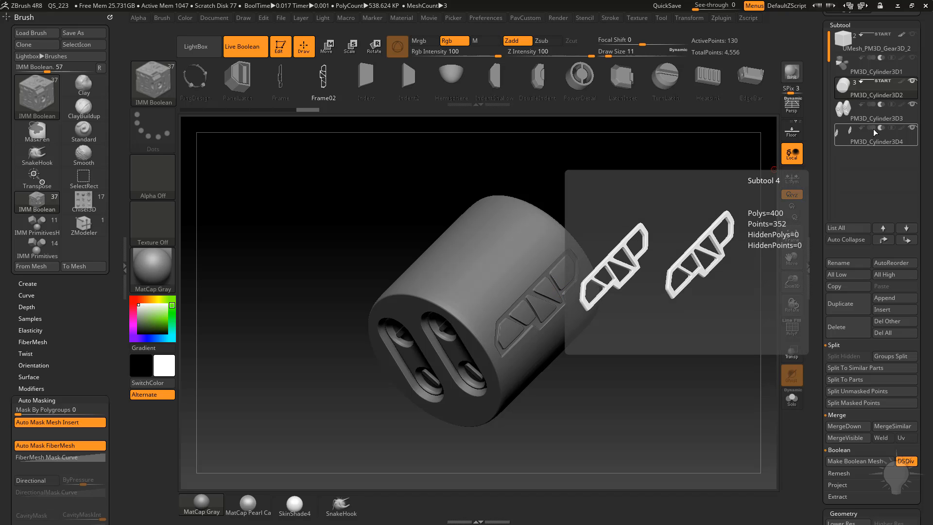
pyautogui.moveTo(680, 238); pyautogui.dragTo(715, 236)
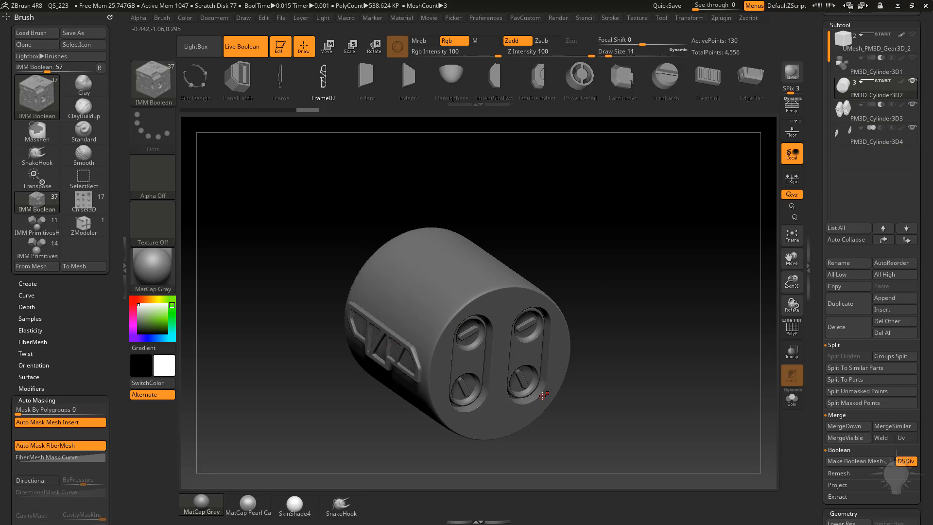
# Make the UMesh_PM3D_Gear3D_2 cube active and show it together with its PM3D_Cylinder3D1 subtraction subtool.
pyautogui.click(870, 50)
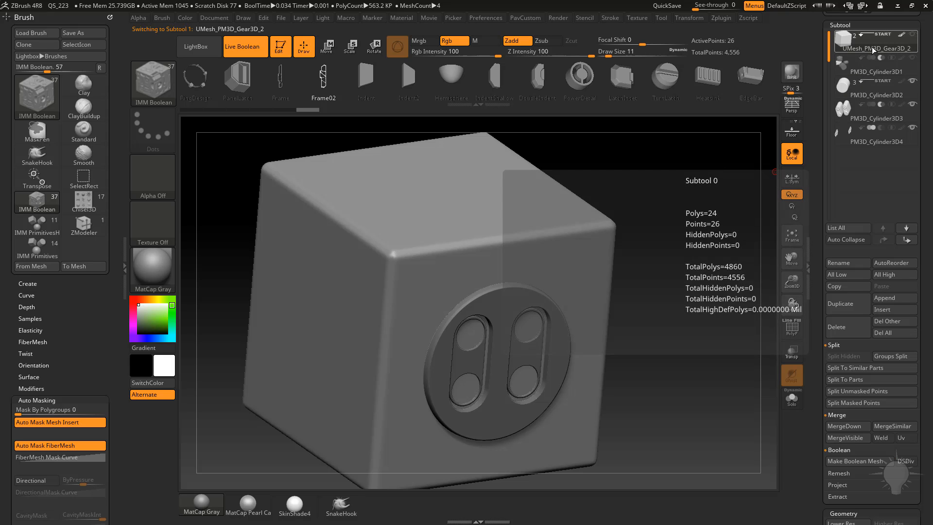
pyautogui.keyDown('alt'); pyautogui.moveTo(719, 213); pyautogui.dragTo(715, 206); pyautogui.keyUp('alt')
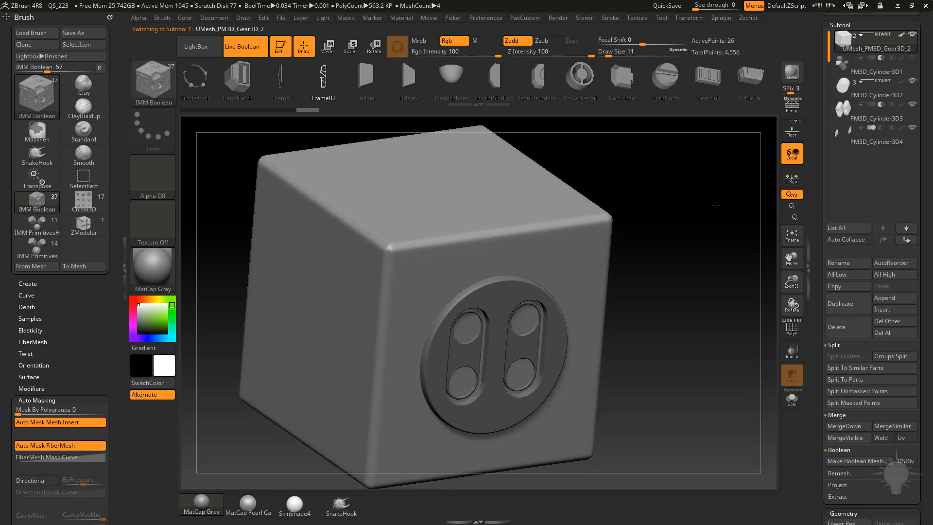
pyautogui.moveTo(711, 256); pyautogui.dragTo(673, 258)
pyautogui.moveTo(360, 119); pyautogui.dragTo(729, 117)
pyautogui.click(913, 58)
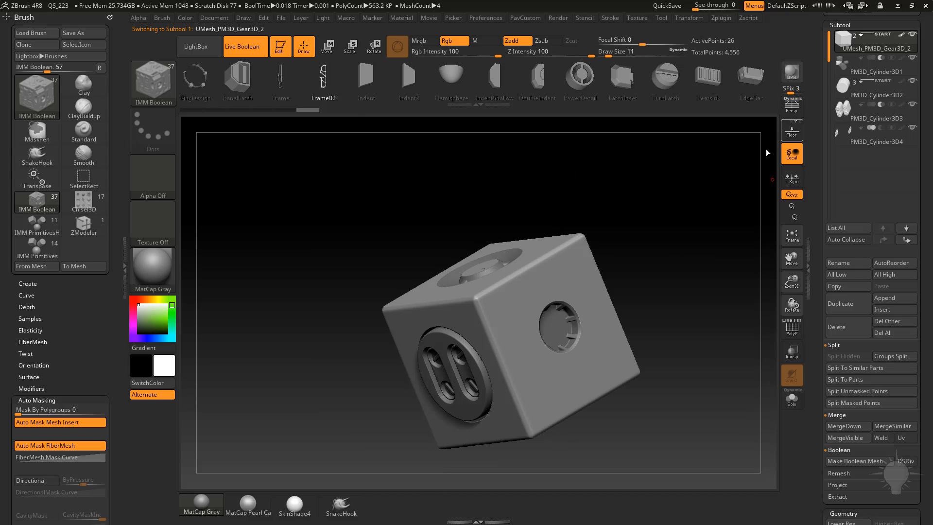
pyautogui.moveTo(692, 198); pyautogui.dragTo(683, 265)
# Generate the Boolean mesh from both Start groups with DSDiv off and switch to the resulting UMesh tool.
pyautogui.moveTo(820, 329); pyautogui.dragTo(818, 228)
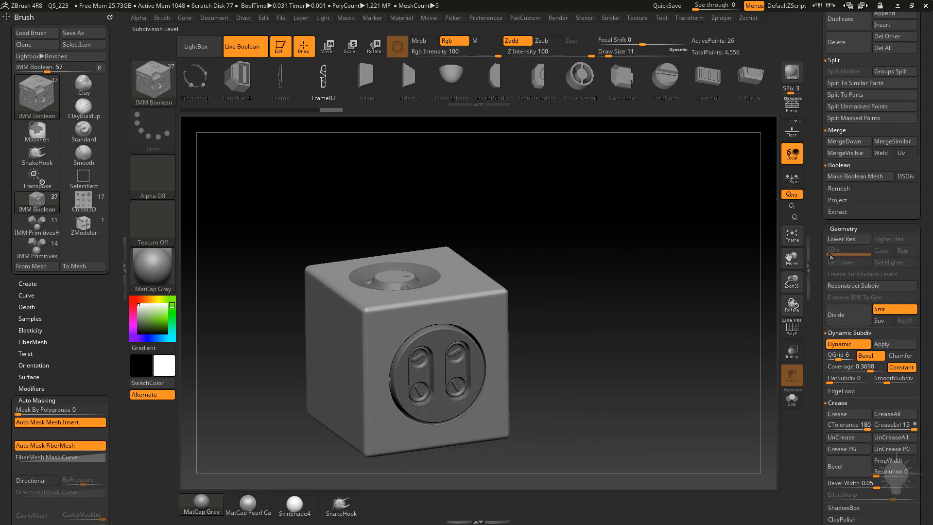
pyautogui.scroll(2, 899, 214)
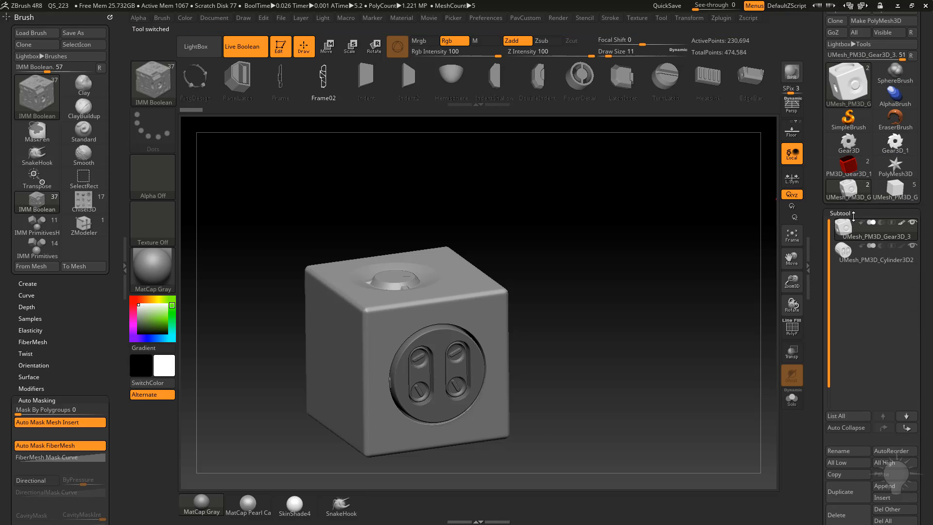
pyautogui.keyDown('alt'); pyautogui.moveTo(667, 282); pyautogui.dragTo(719, 275); pyautogui.keyUp('alt')
# Isolate the resulting subtools with Solo and examine UMesh_PM3D_Cylinder3D2 from several sides.
pyautogui.click(792, 398)
pyautogui.moveTo(728, 352); pyautogui.dragTo(695, 336)
pyautogui.click(861, 261)
pyautogui.moveTo(726, 295); pyautogui.dragTo(653, 292)
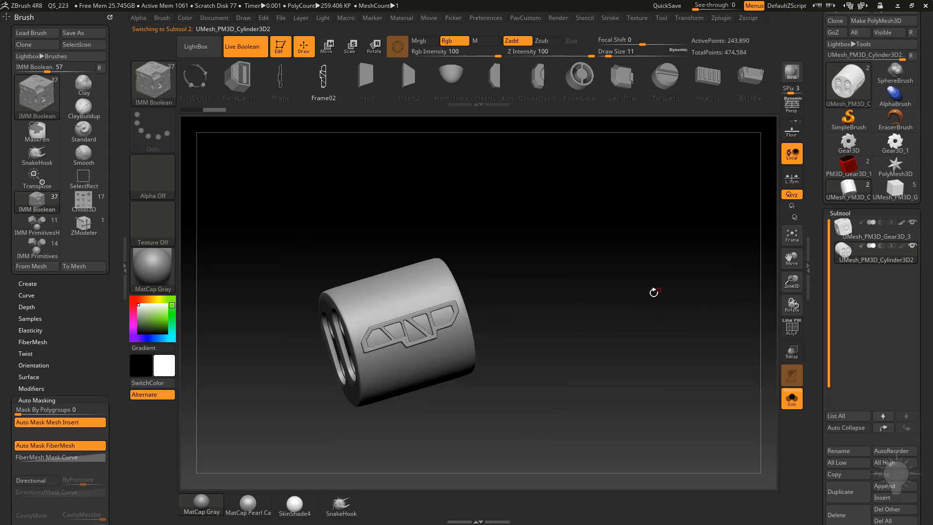
pyautogui.moveTo(338, 330); pyautogui.dragTo(311, 253)
pyautogui.moveTo(529, 282); pyautogui.dragTo(690, 248)
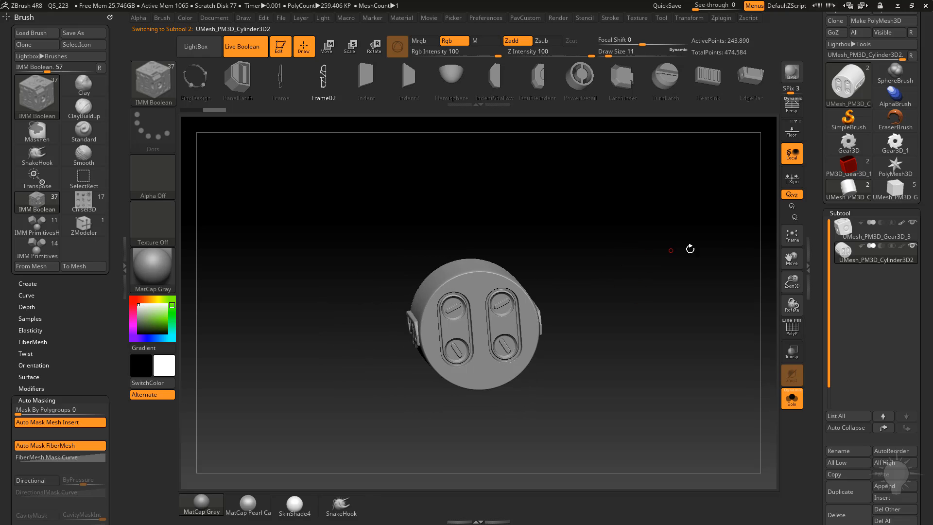
# Switch back to the original five-subtool UMesh_PM3D_Gear3D_2 tool and leave Solo to show the whole Live Boolean model.
pyautogui.click(893, 200)
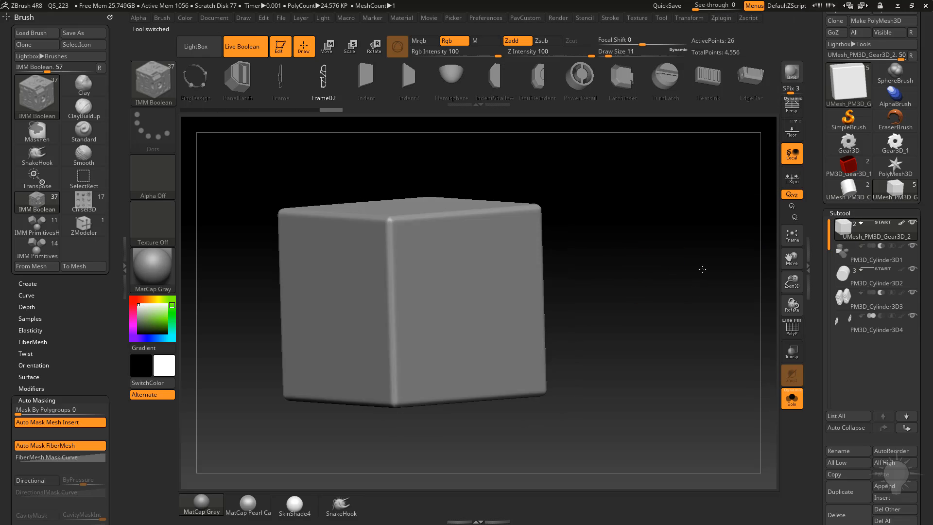
pyautogui.moveTo(702, 269); pyautogui.dragTo(816, 258)
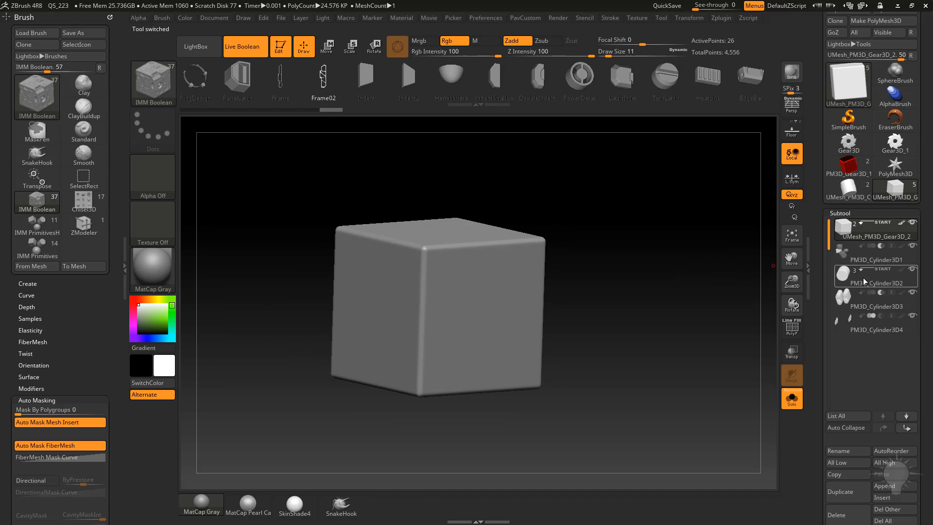
pyautogui.moveTo(654, 292); pyautogui.dragTo(734, 319)
pyautogui.click(791, 398)
pyautogui.moveTo(818, 326); pyautogui.dragTo(784, 291)
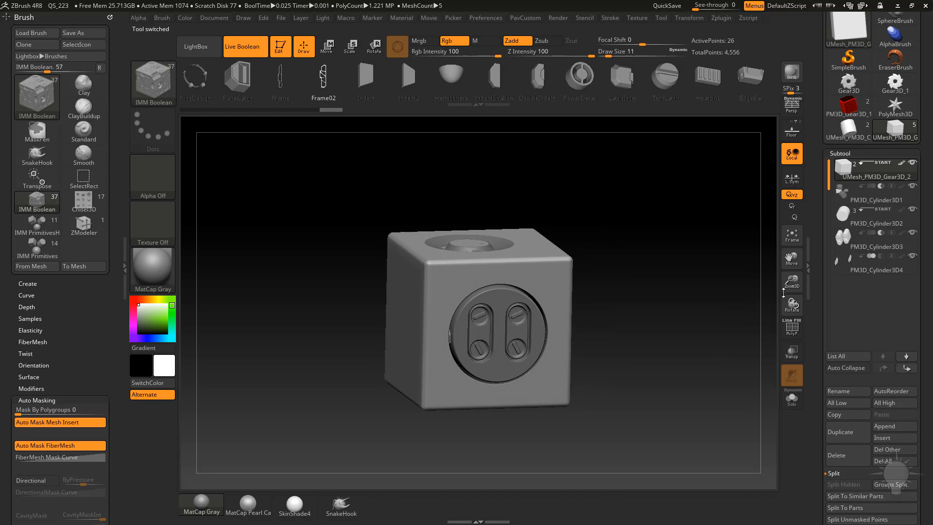
# Turn on Auto Collapse so that inactive Start groups fold up in the subtool list.
pyautogui.click(846, 369)
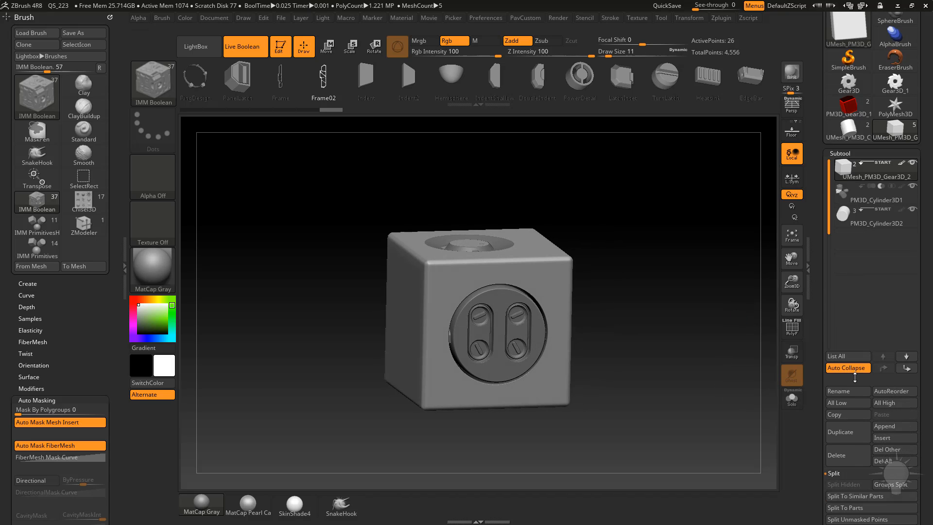
pyautogui.moveTo(814, 289); pyautogui.dragTo(829, 339)
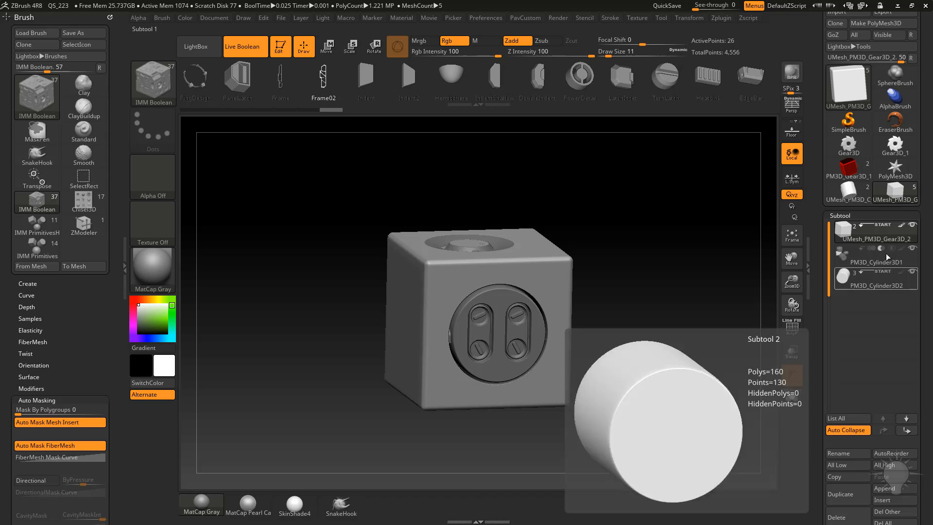
pyautogui.moveTo(874, 228)
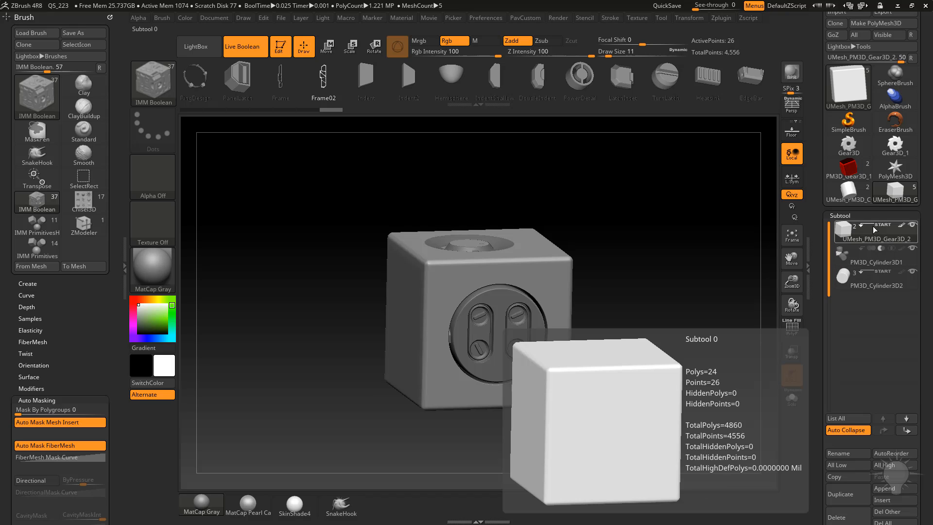
# Isolate the PM3D_Cylinder3D1 subtool with Solo and turn on PolyFrame to show its polygroups.
pyautogui.click(873, 264)
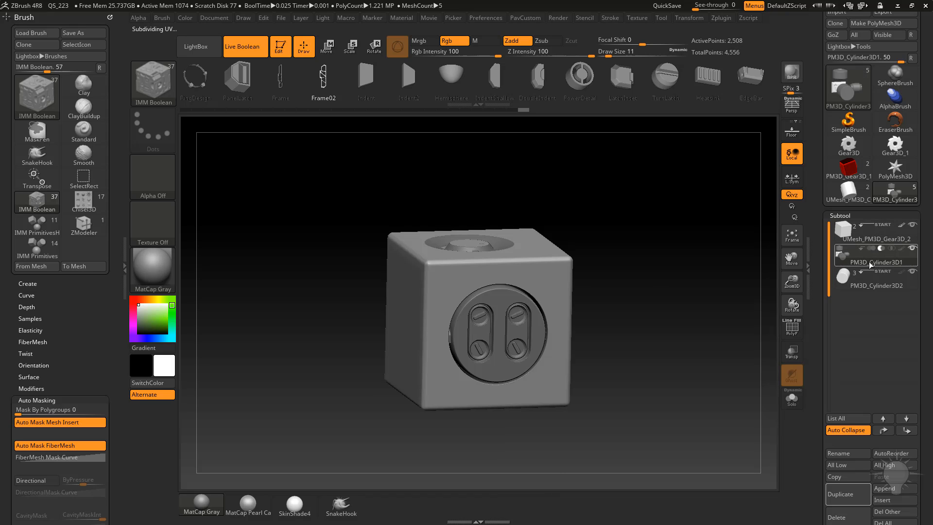
pyautogui.click(791, 398)
pyautogui.moveTo(690, 335); pyautogui.dragTo(698, 323)
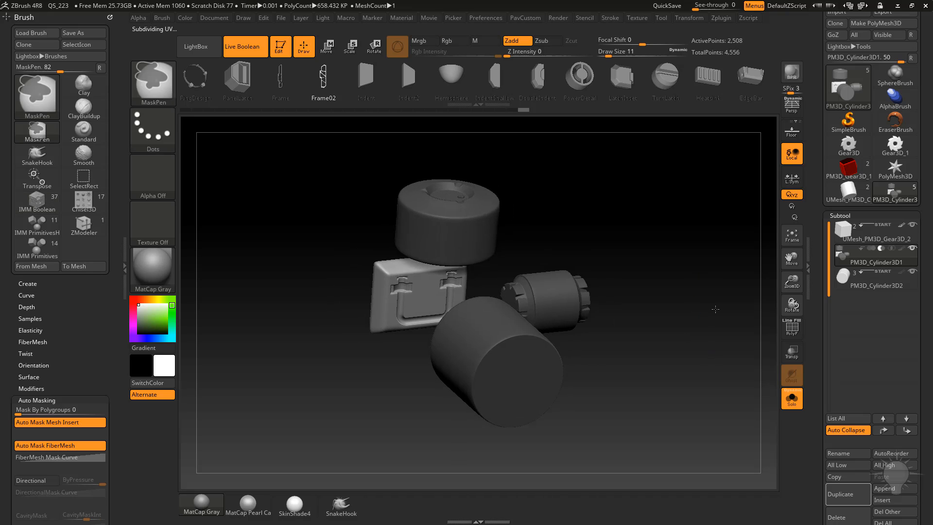
pyautogui.click(793, 331)
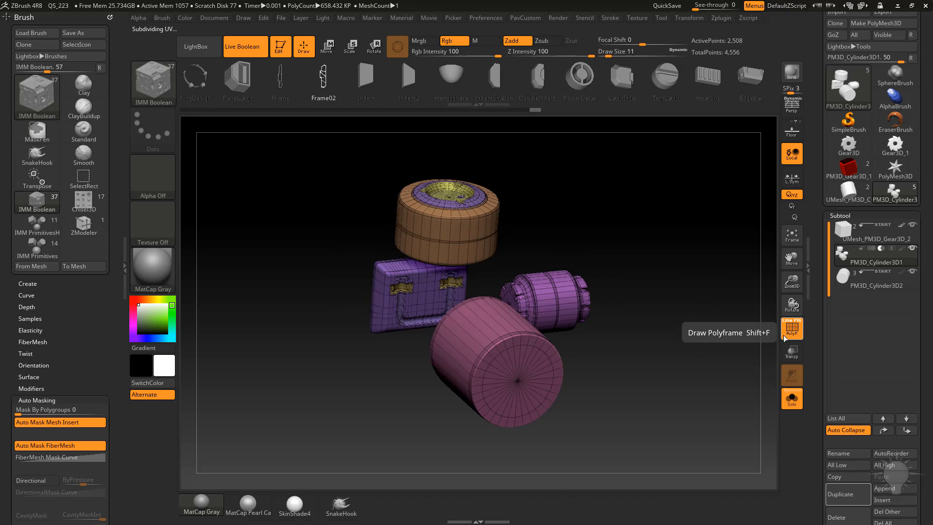
# Split PM3D_Cylinder3D1 into separate subtools with Split To Similar Parts, accepting that the operation is not undoable.
pyautogui.scroll(-5, 823, 340)
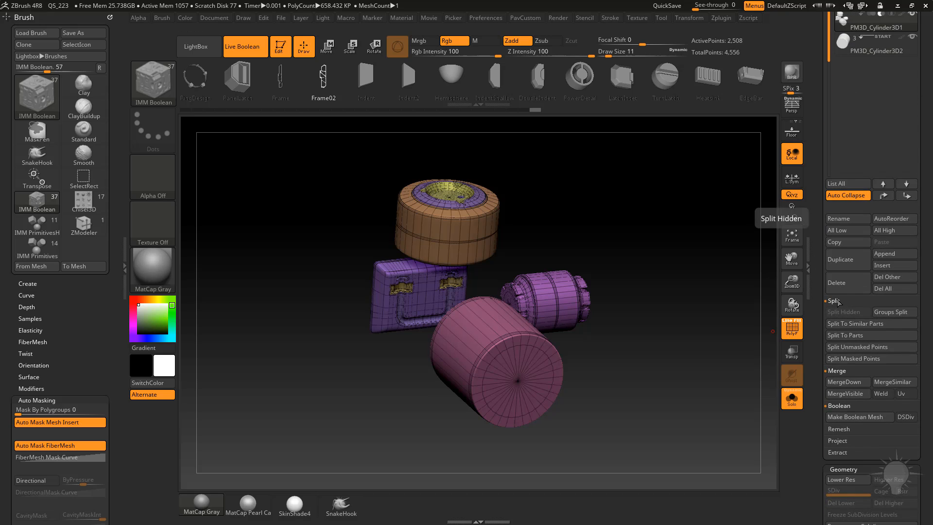
pyautogui.click(850, 336)
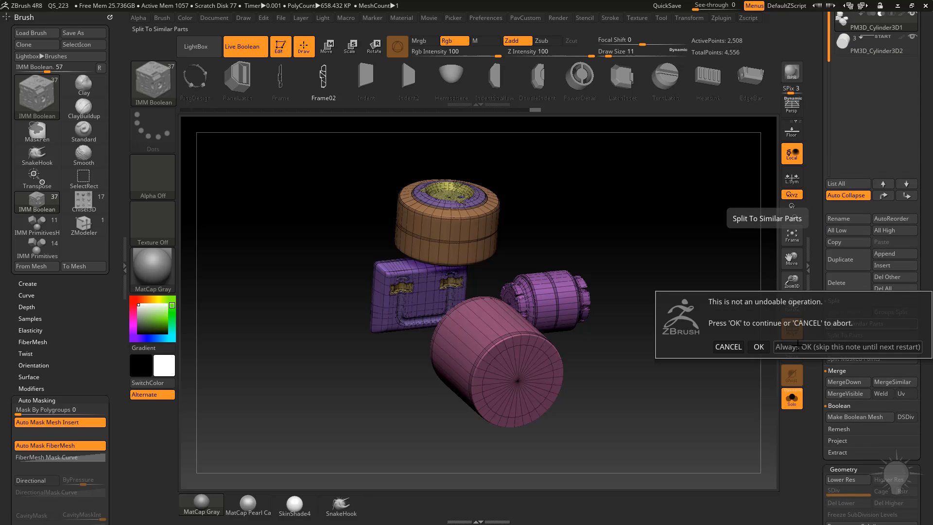
pyautogui.click(759, 346)
pyautogui.scroll(4, 816, 340)
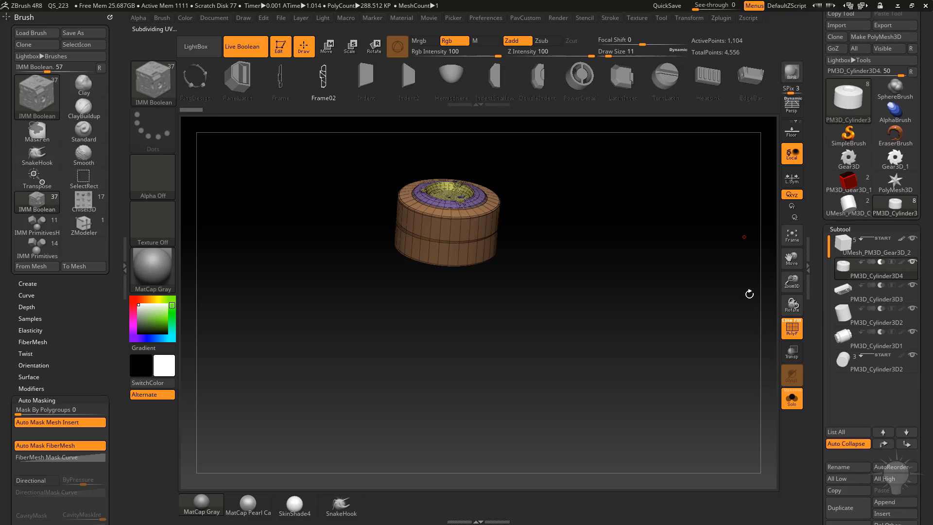
# Examine the split subtools PM3D_Cylinder3D3, PM3D_Cylinder3D2 and PM3D_Cylinder3D1 in Solo, ending with the whole model shown.
pyautogui.click(882, 301)
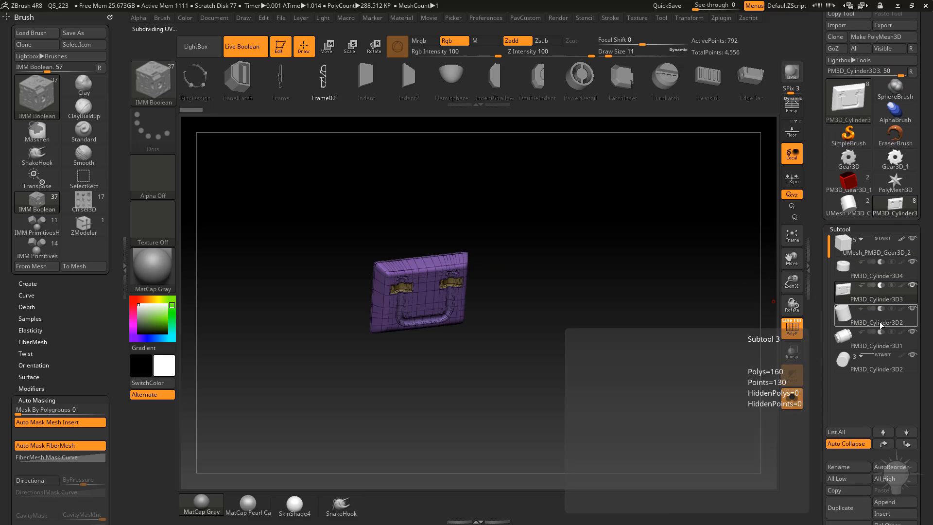
pyautogui.click(879, 322)
pyautogui.click(870, 336)
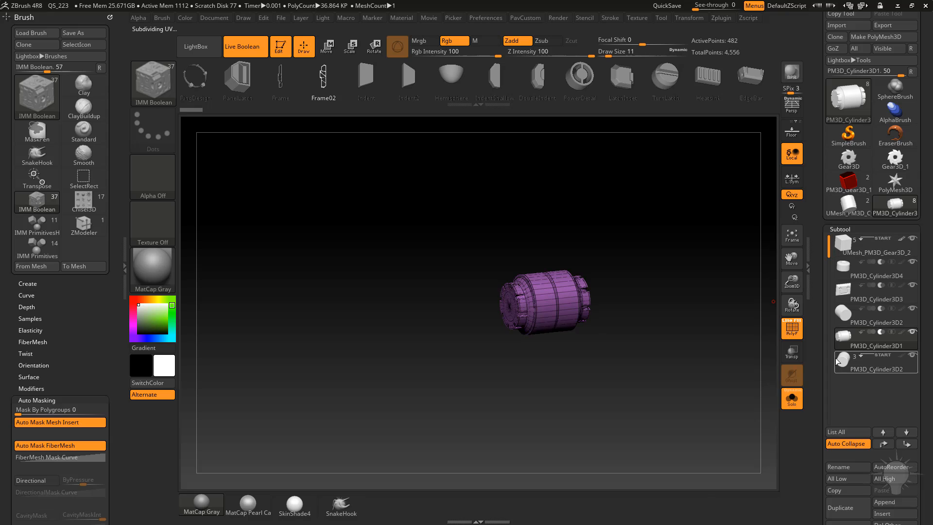
pyautogui.click(791, 398)
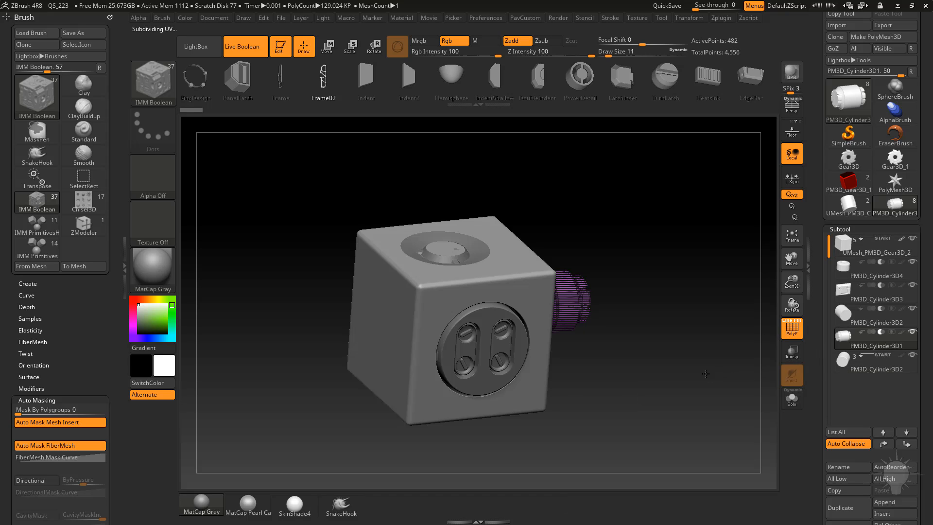
# Turn off PolyFrame and move the PM3D_Cylinder3D1 insert along X on the cube's side face.
pyautogui.moveTo(728, 341)
pyautogui.mouseDown()
pyautogui.moveTo(710, 337)
pyautogui.moveTo(701, 311)
pyautogui.moveTo(625, 317)
pyautogui.moveTo(568, 307)
pyautogui.moveTo(677, 285)
pyautogui.mouseUp()
pyautogui.click(792, 330)
pyautogui.press('w')
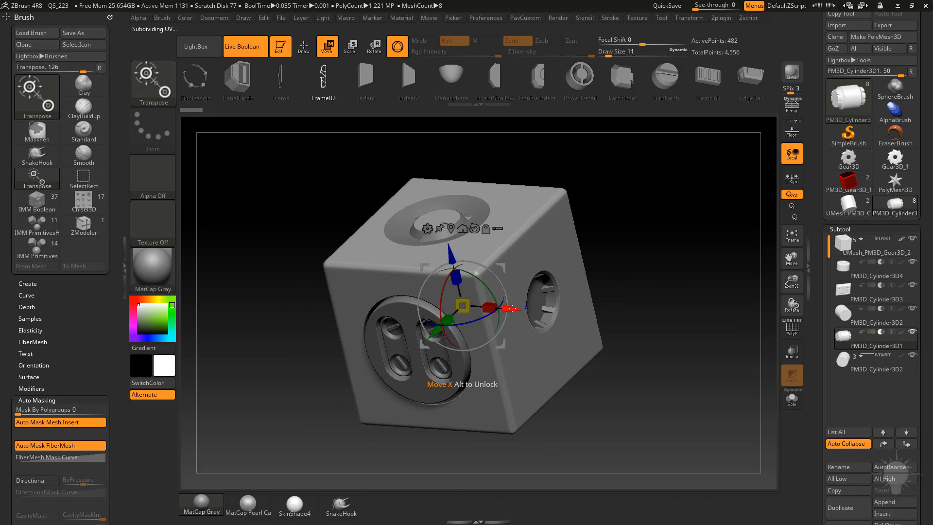
pyautogui.moveTo(512, 307); pyautogui.dragTo(536, 311)
pyautogui.keyDown('alt'); pyautogui.moveTo(729, 330); pyautogui.dragTo(665, 348); pyautogui.keyUp('alt')
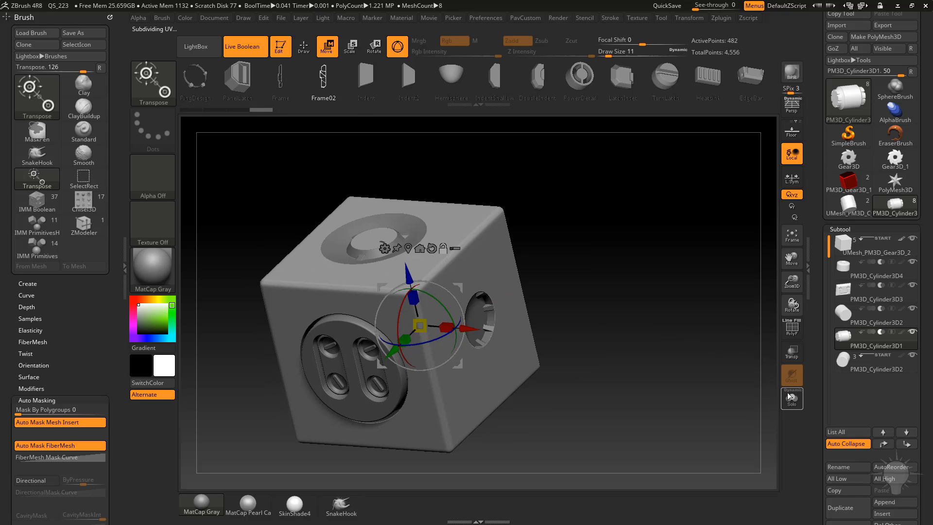
# Turn off Live Boolean, relocate the gizmo onto the side insert and flatten the insert along X.
pyautogui.click(255, 50)
pyautogui.keyDown('alt'); pyautogui.moveTo(648, 266); pyautogui.dragTo(606, 308); pyautogui.keyUp('alt')
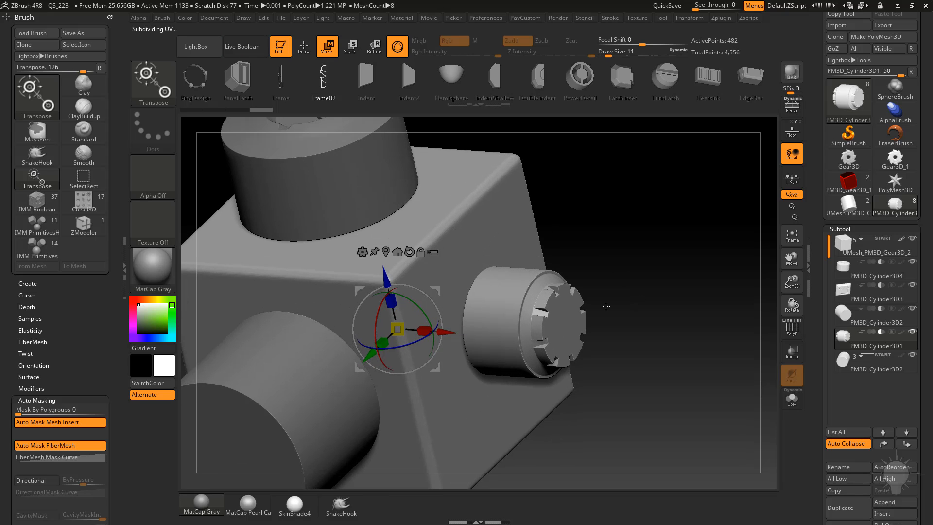
pyautogui.keyDown('alt'); pyautogui.moveTo(453, 333); pyautogui.dragTo(559, 344); pyautogui.keyUp('alt')
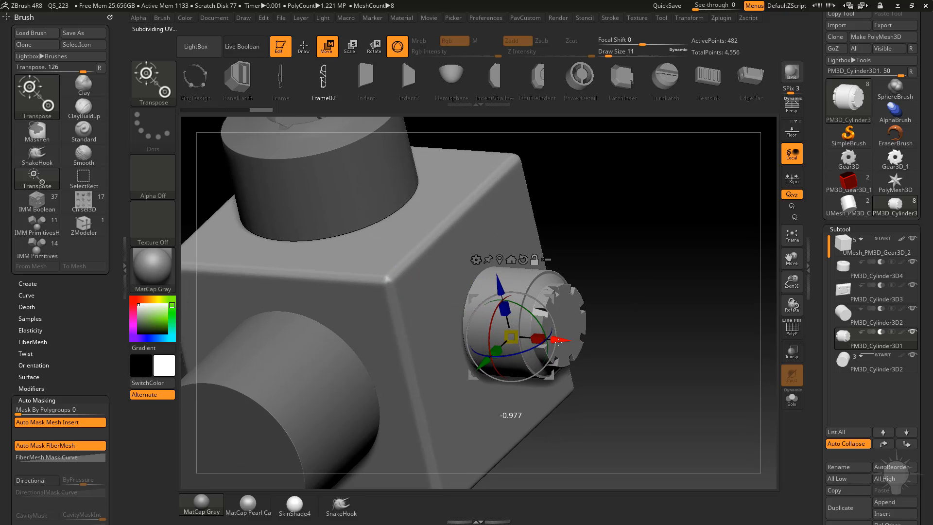
pyautogui.moveTo(505, 332); pyautogui.dragTo(531, 311)
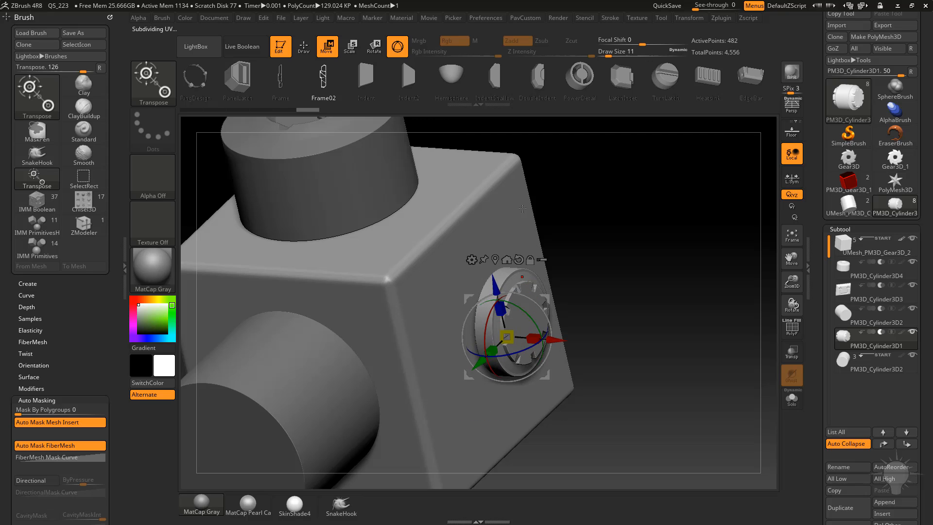
# Turn Live Boolean back on, push the flattened insert along X into the cube and return to Draw mode.
pyautogui.click(258, 55)
pyautogui.moveTo(558, 340); pyautogui.dragTo(538, 343)
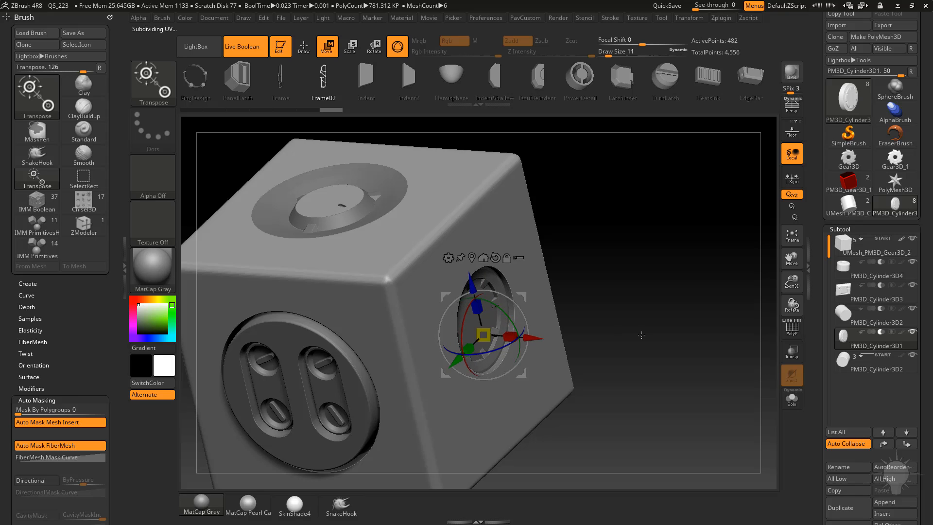
pyautogui.press('q')
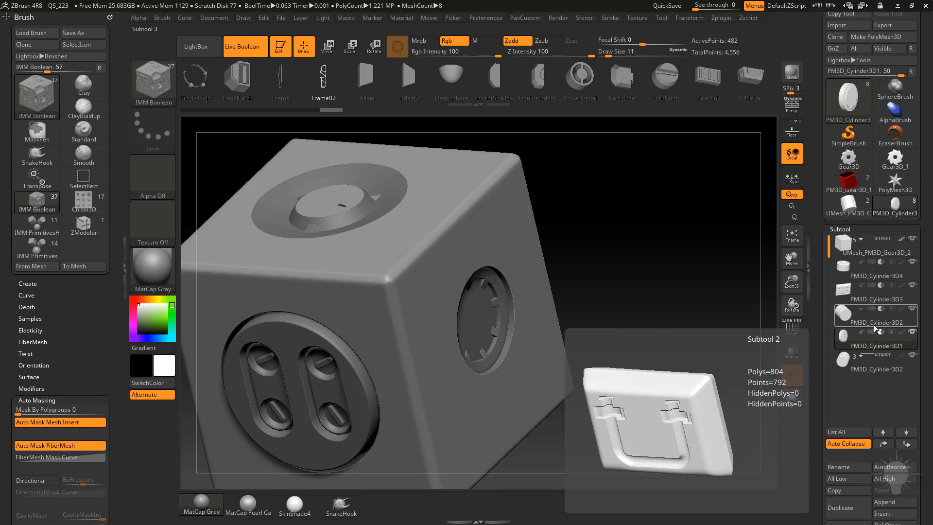
# Activate the PM3D_Cylinder3D2 Start group and then the UMesh_PM3D_Gear3D_2 group to examine how Auto Collapse folds them.
pyautogui.click(881, 359)
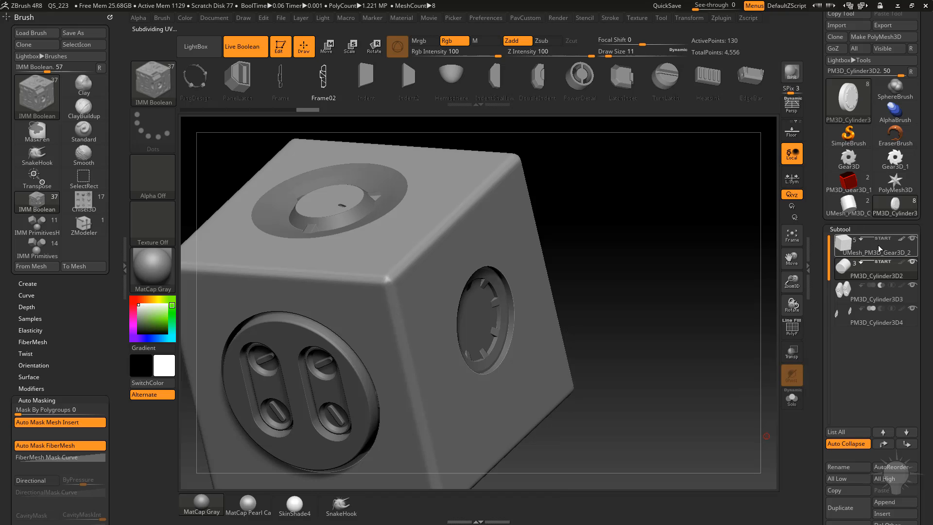
pyautogui.keyDown('alt'); pyautogui.moveTo(642, 284); pyautogui.dragTo(699, 307); pyautogui.keyUp('alt')
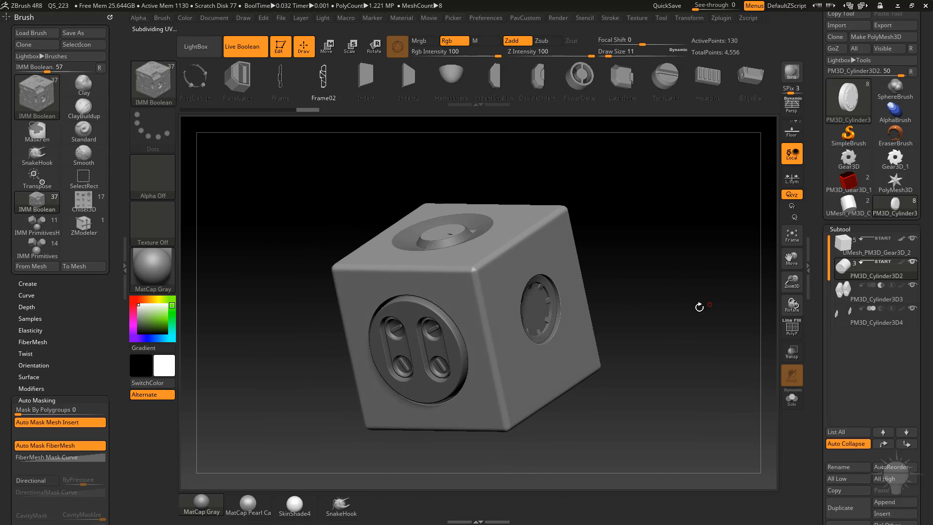
pyautogui.click(884, 254)
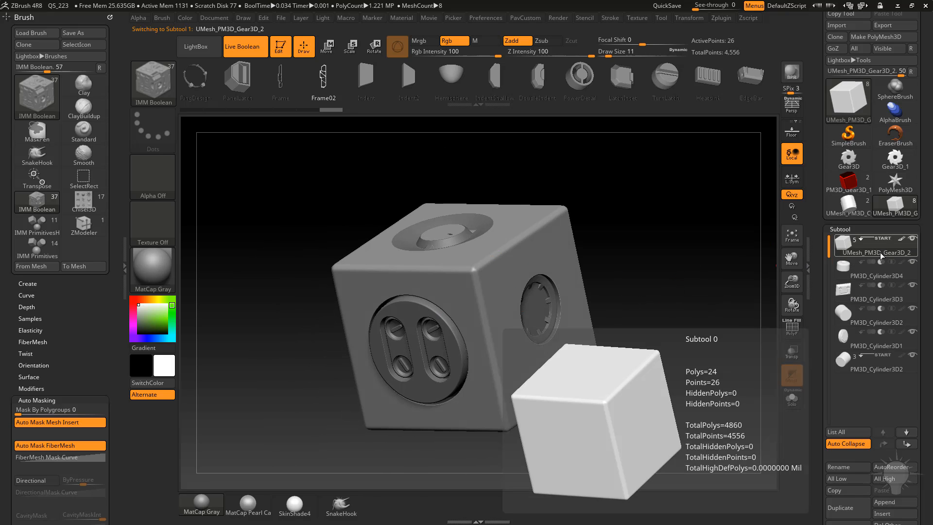
# Make the PM3D_Cylinder3D2 Start group active and hide the collapsed UMesh_PM3D_Gear3D_2 group.
pyautogui.click(870, 362)
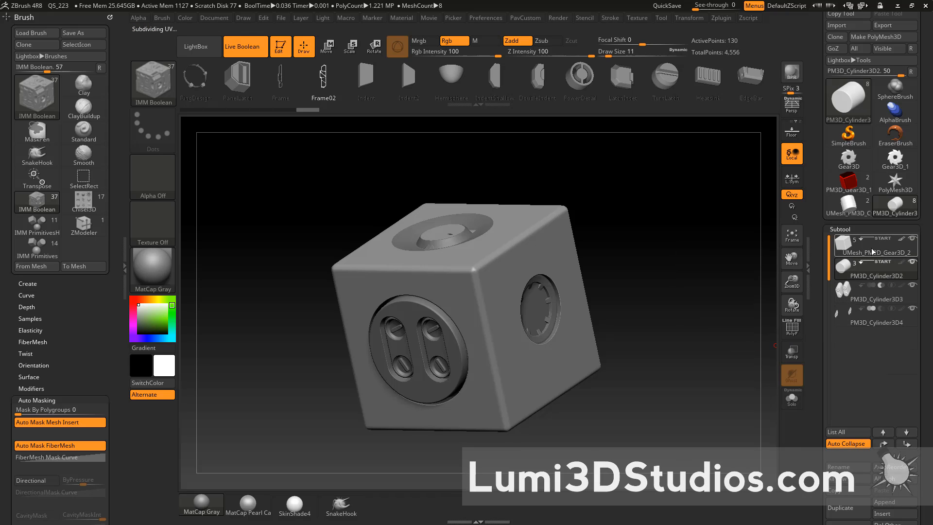
pyautogui.click(911, 238)
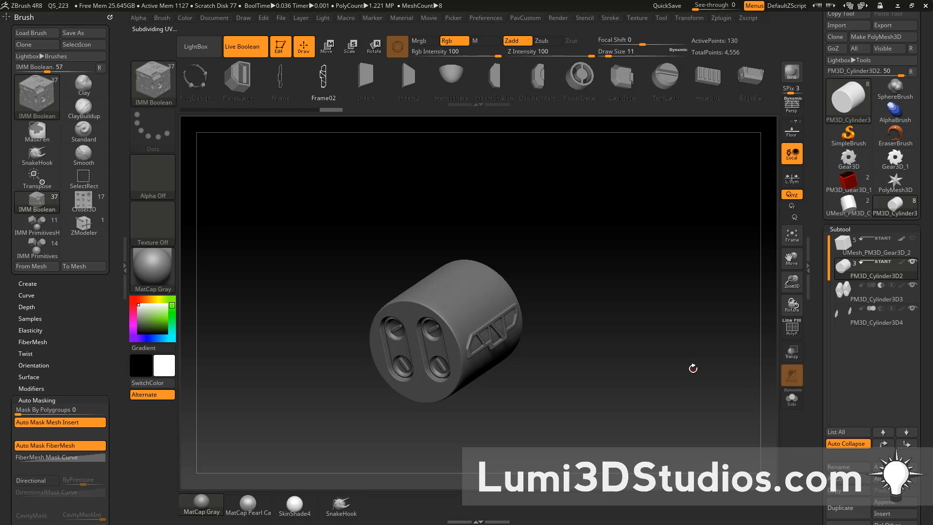